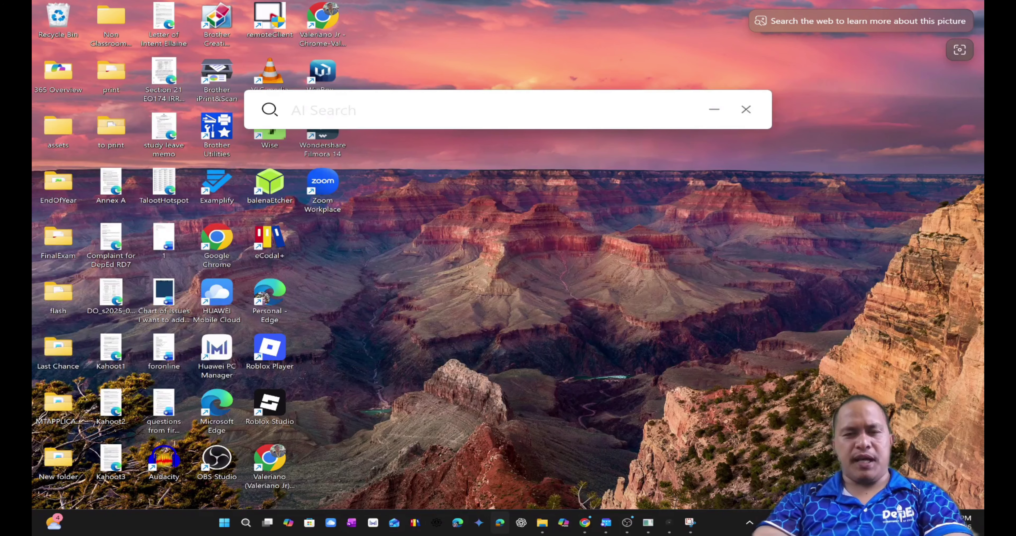
Open Microsoft Edge and check which account profile the browser is signed in with
left_click(500, 522)
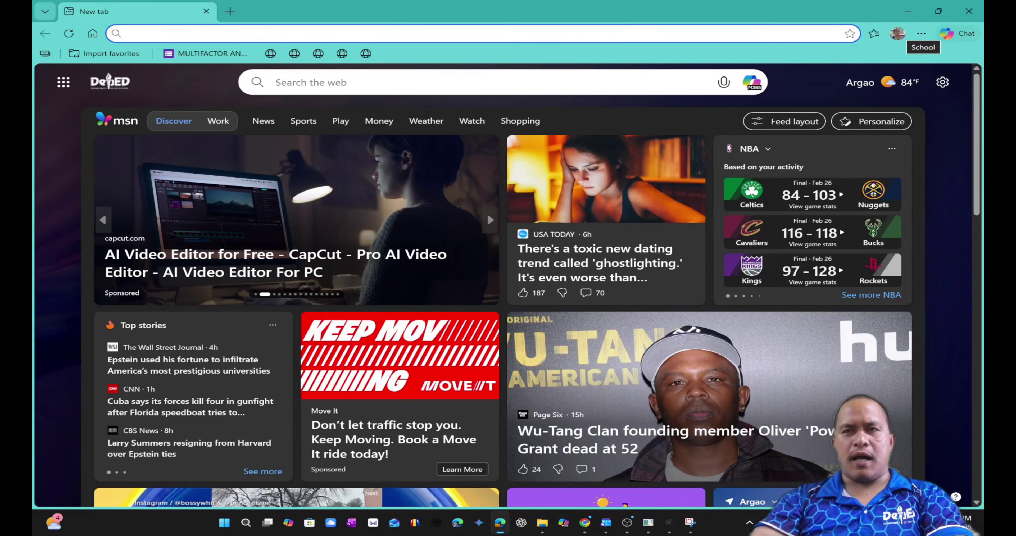
left_click(898, 34)
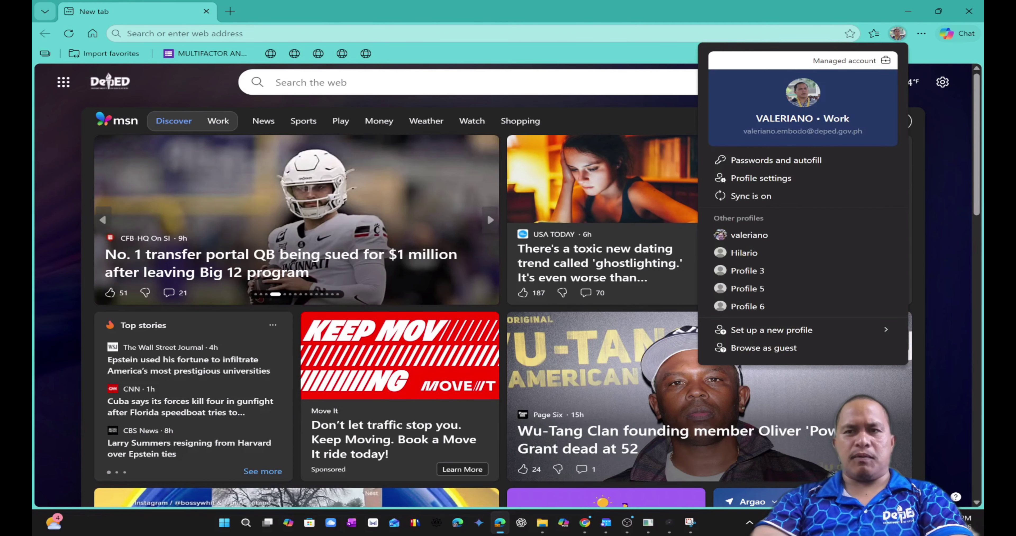
key("Escape")
key("ctrl+l")
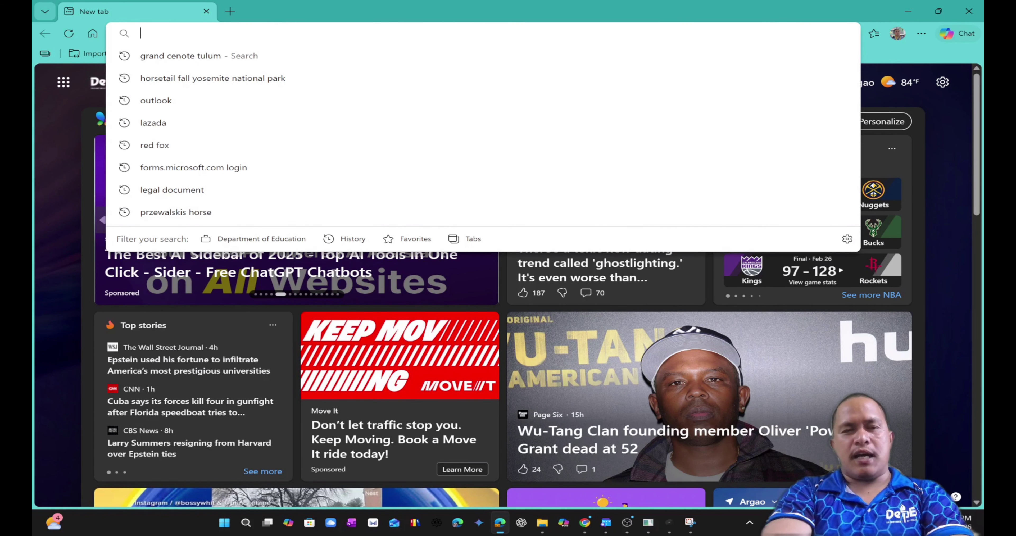
type("m365.cloud.microsoft.com")
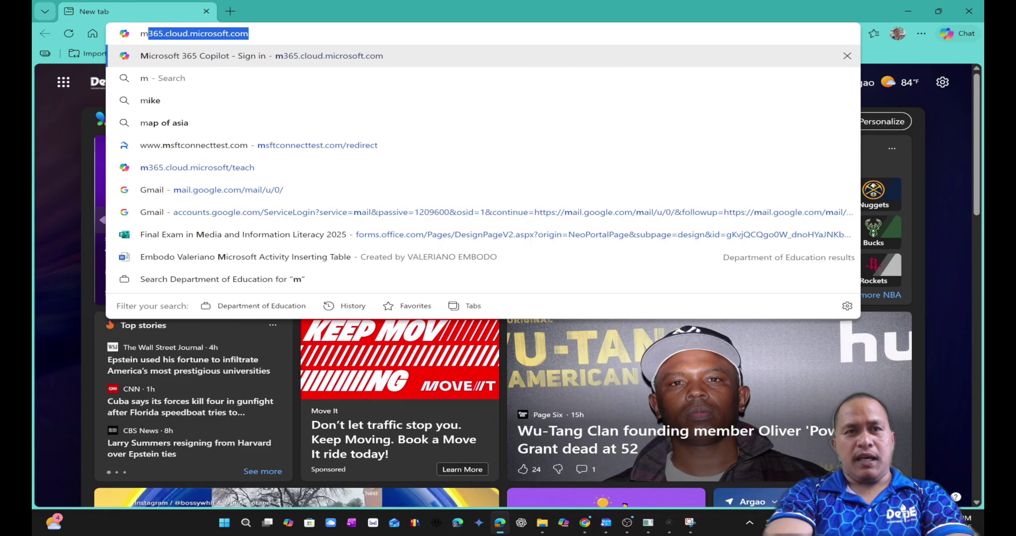
key("Tab")
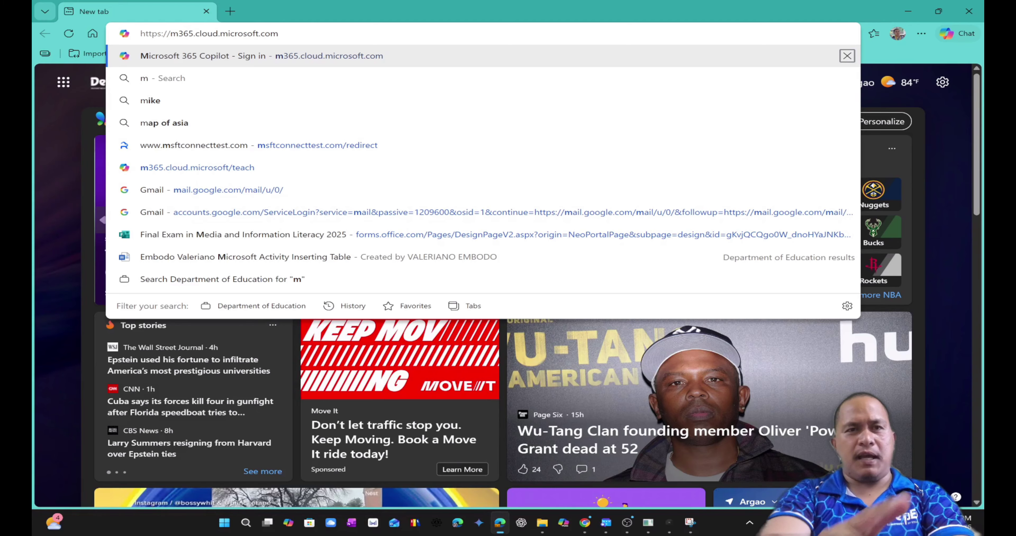
key("Return")
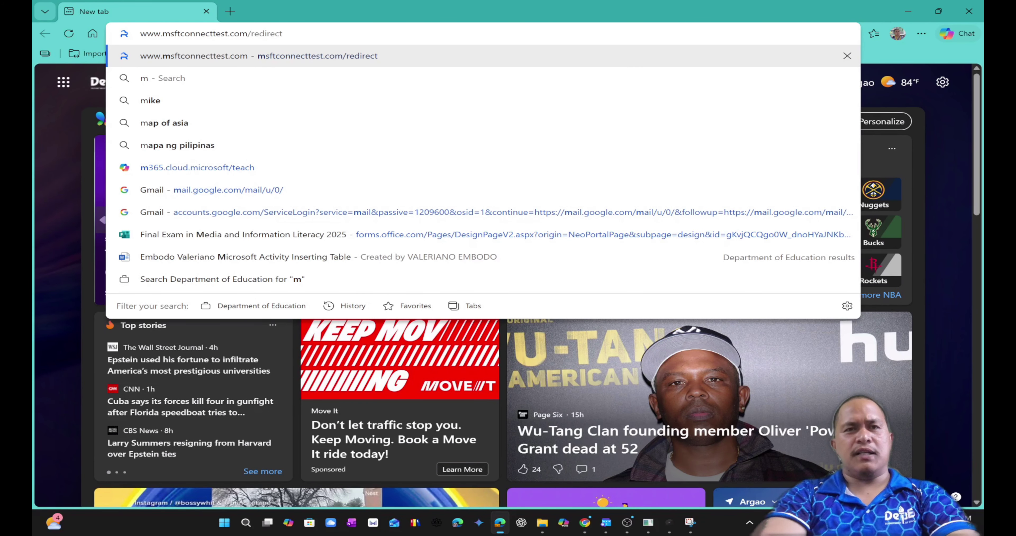
key("Return")
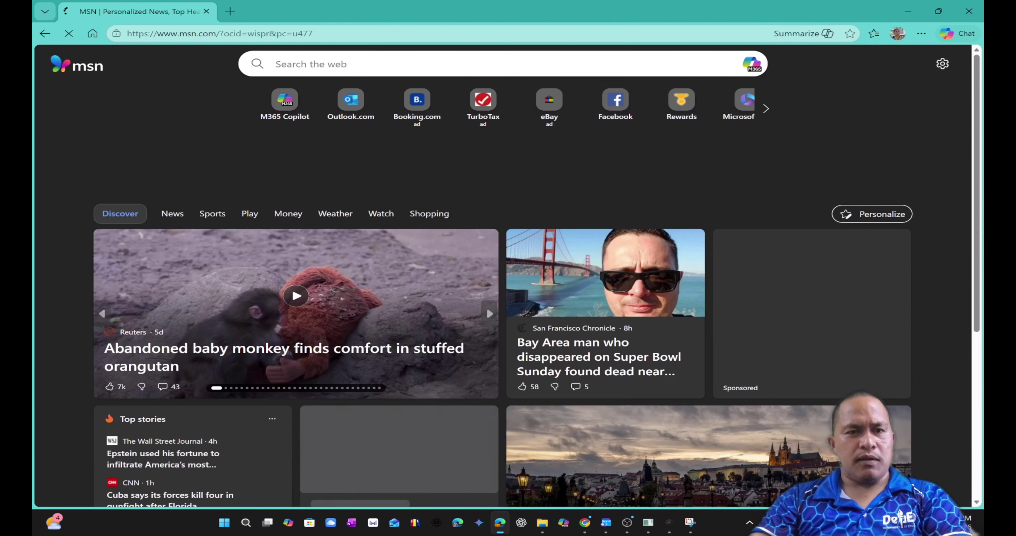
key("alt+Left")
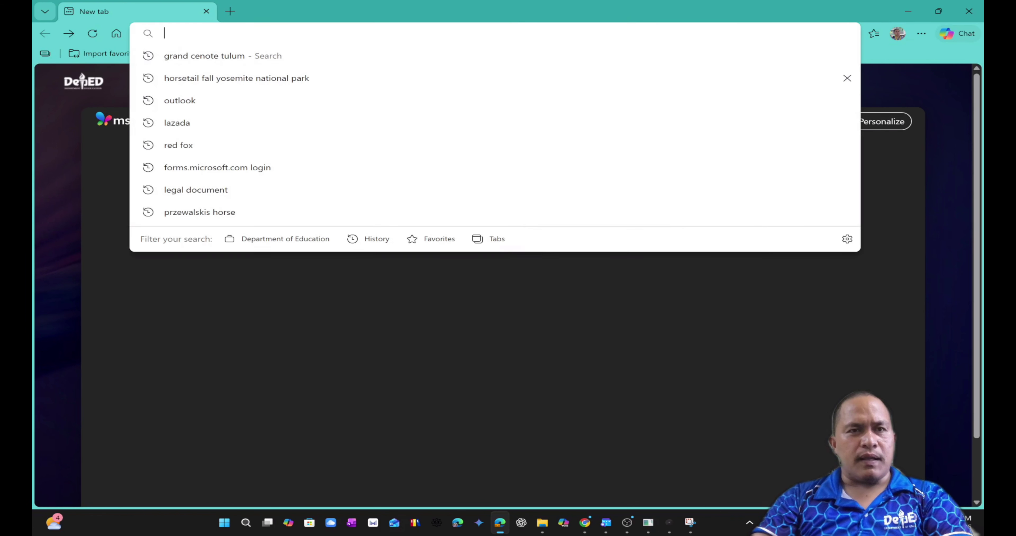
type("m")
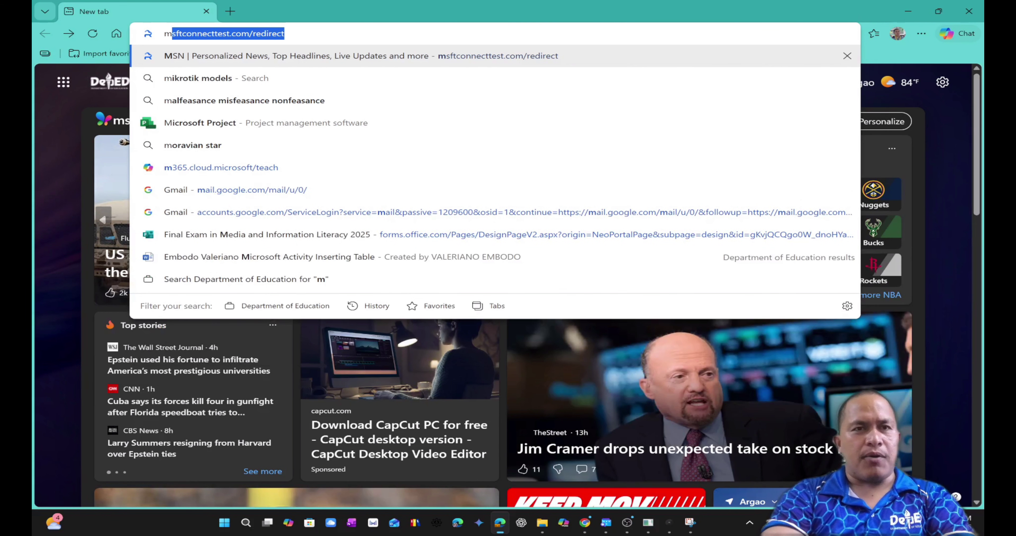
type("s")
key("BackSpace")
key("BackSpace")
key("BackSpace")
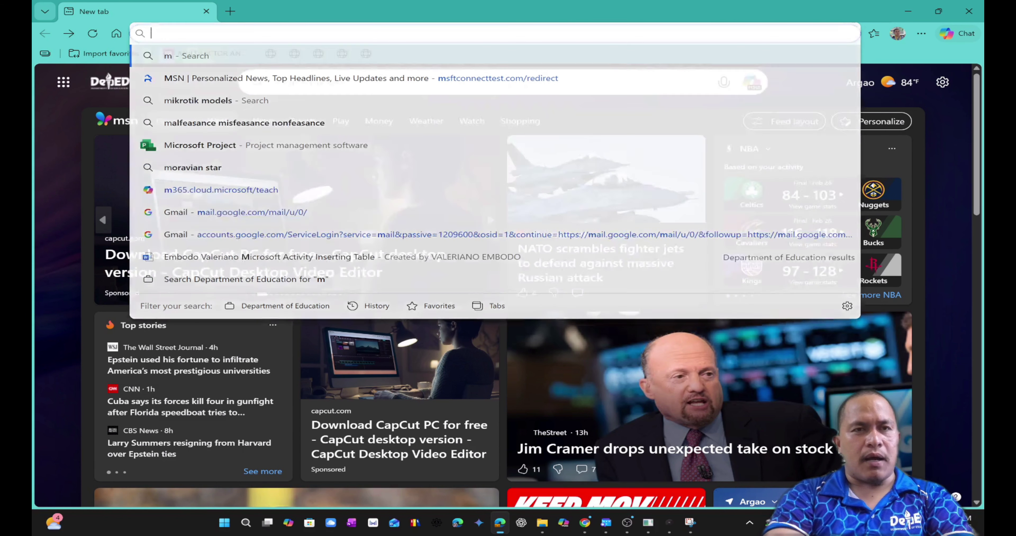
Enter m365.clound.microsoft.conm as the web address and submit it
type("m")
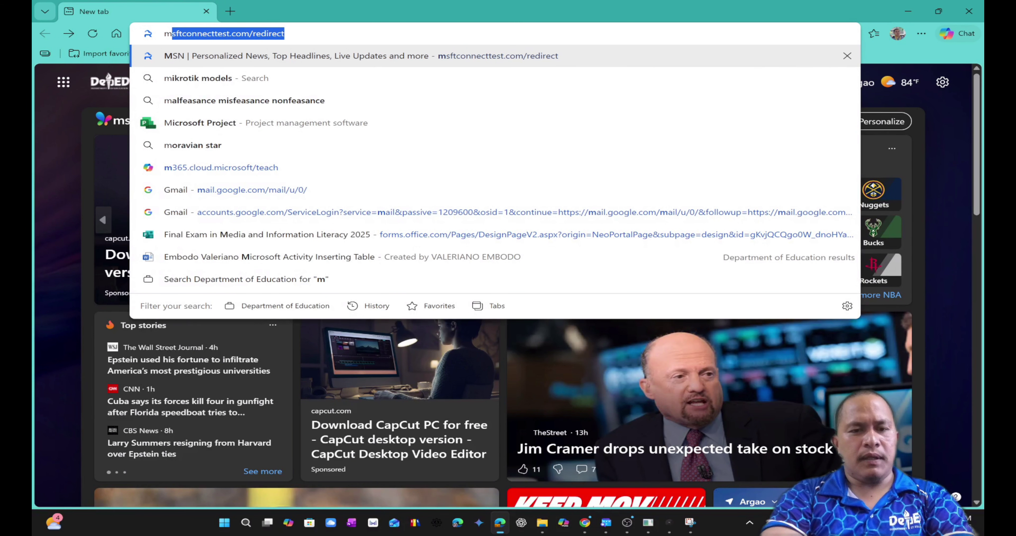
type("365")
key("Tab")
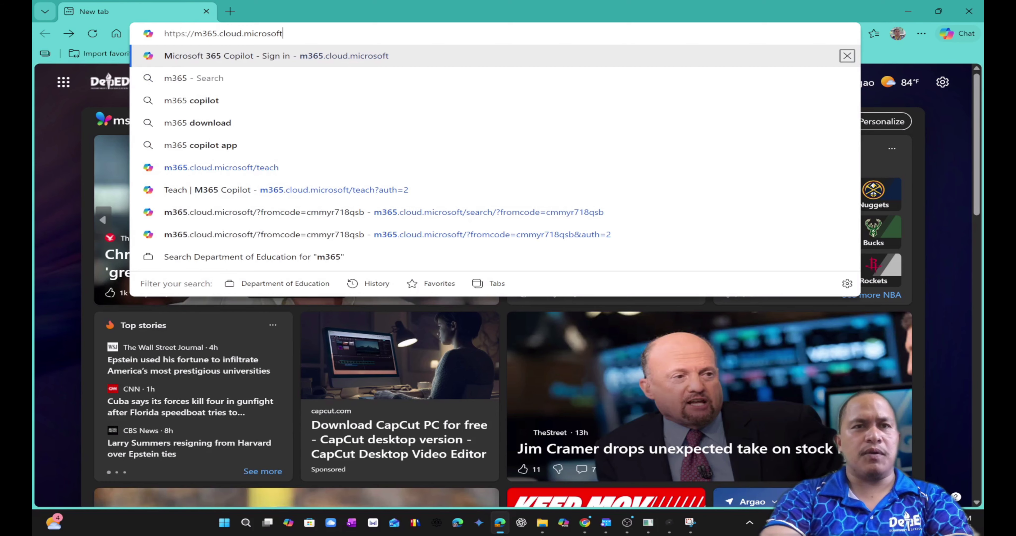
key("Return")
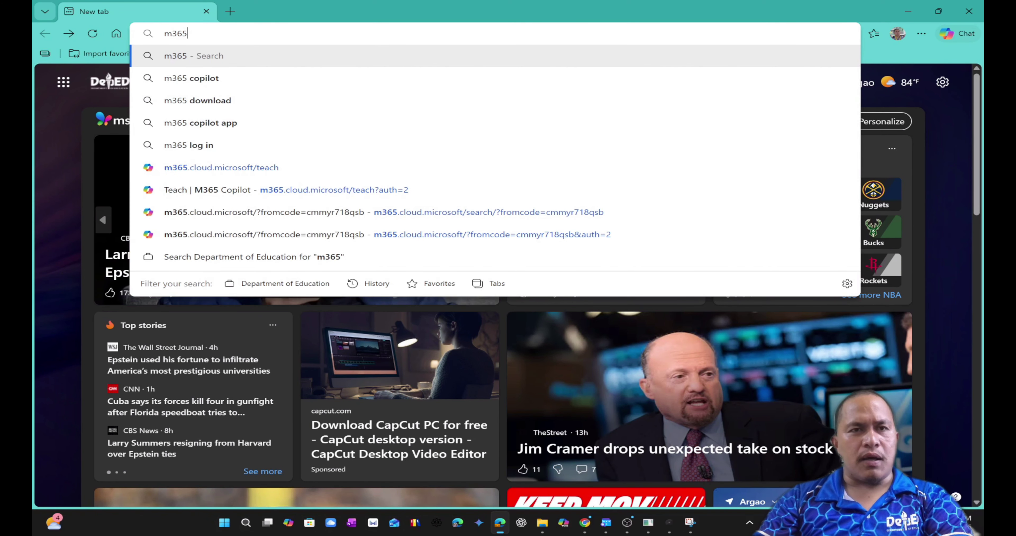
type(".")
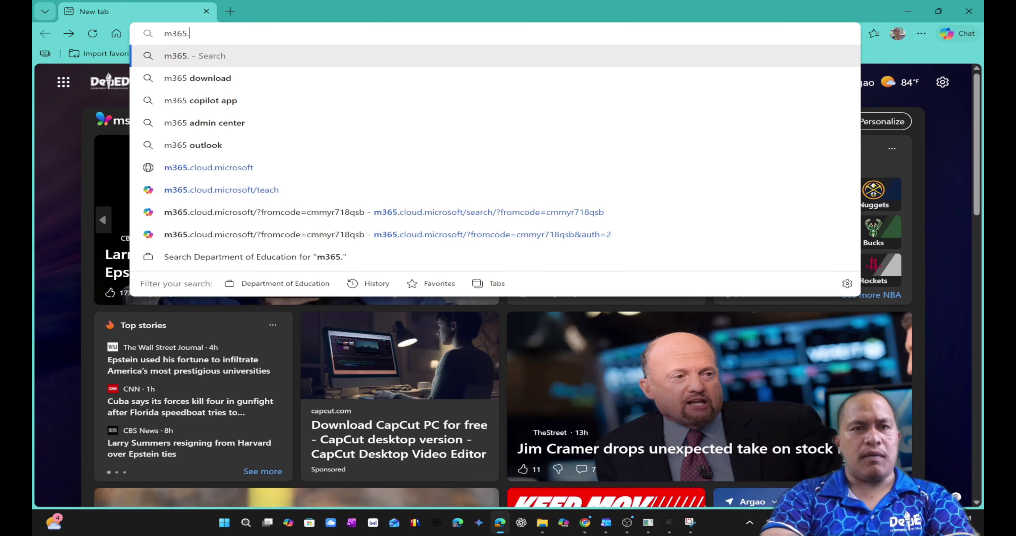
type("clound.m")
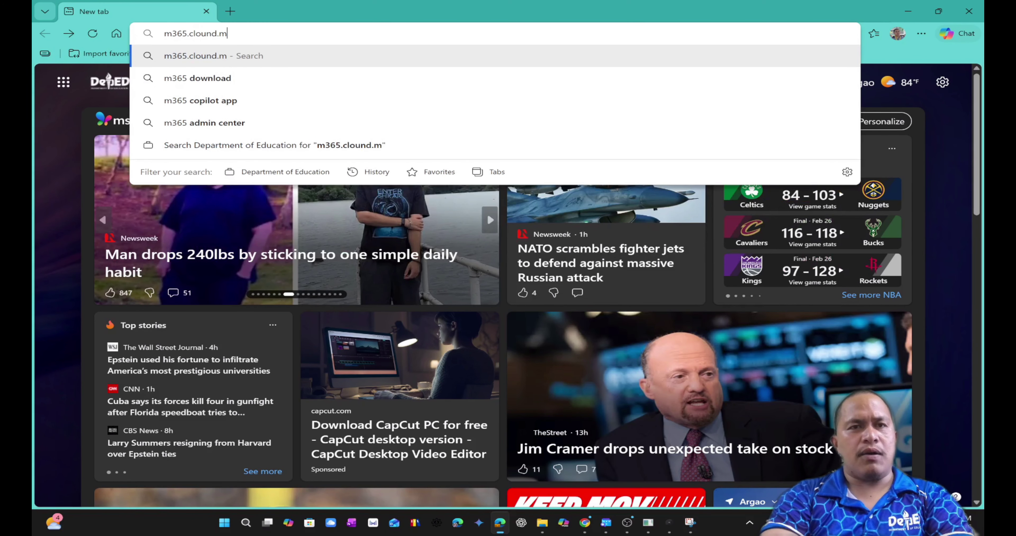
type("icrosoft")
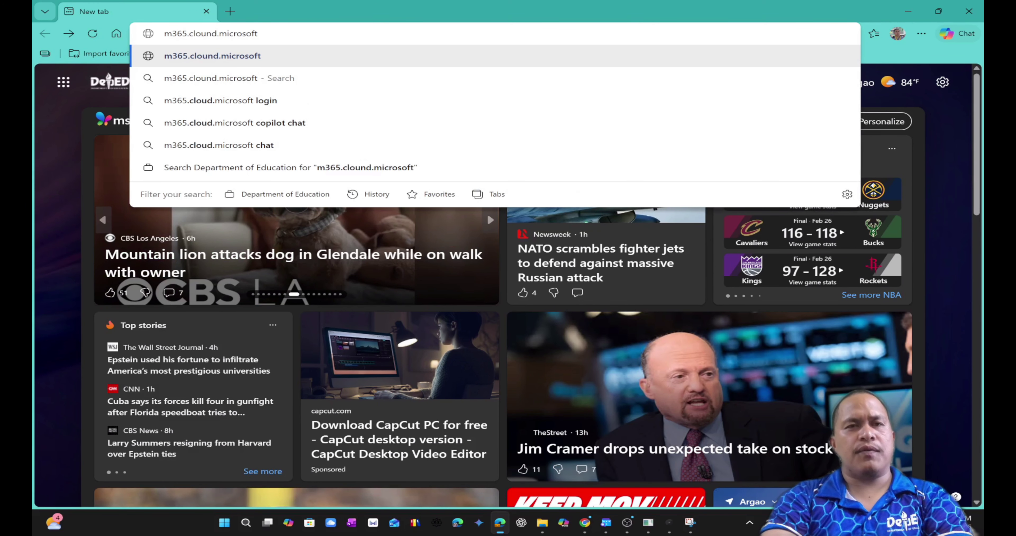
type(".conm")
key("Return")
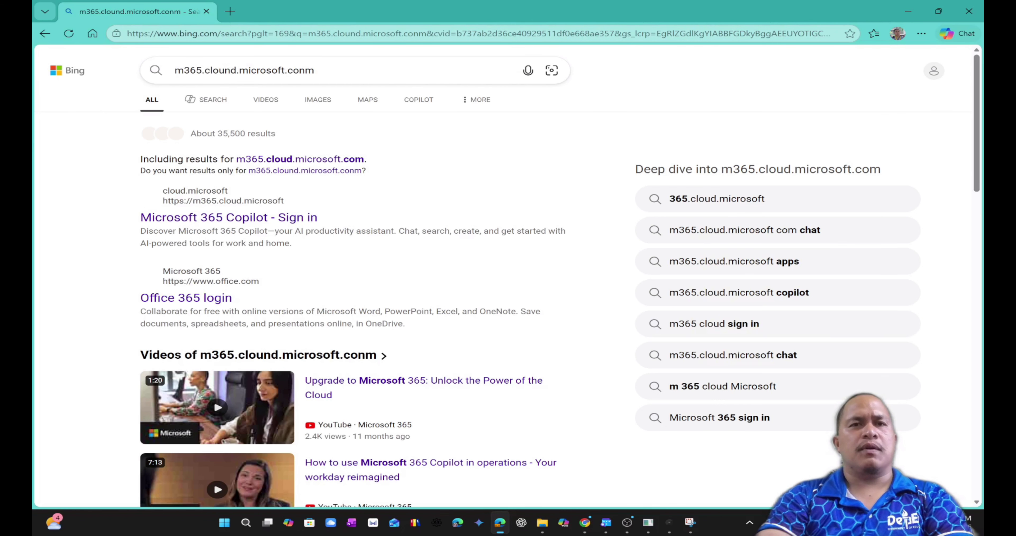
Copy the misspelled search text into the address, correct it to m365.cloud.microsoft.com, and load the site
left_click_drag(314, 70, 166, 70)
key("ctrl+c")
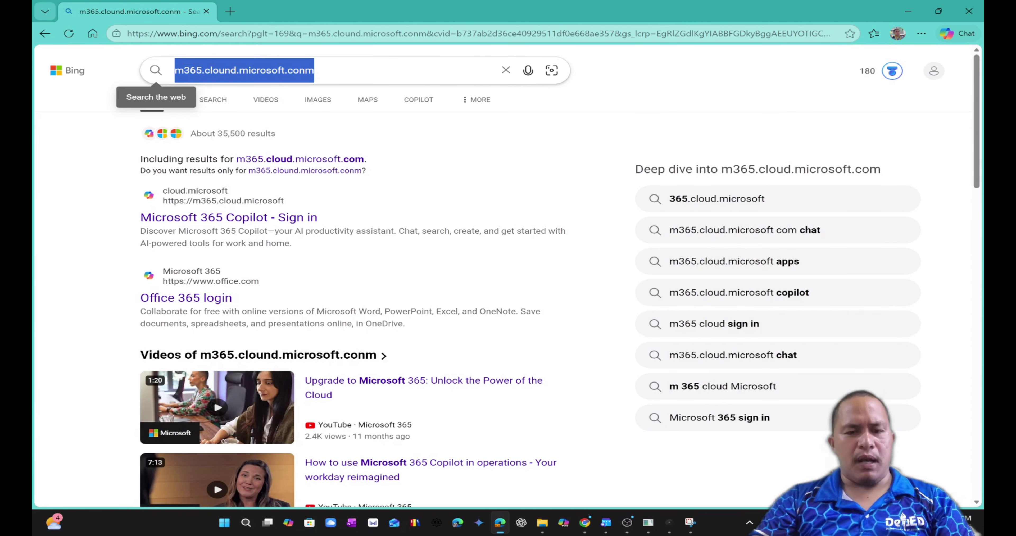
left_click(231, 33)
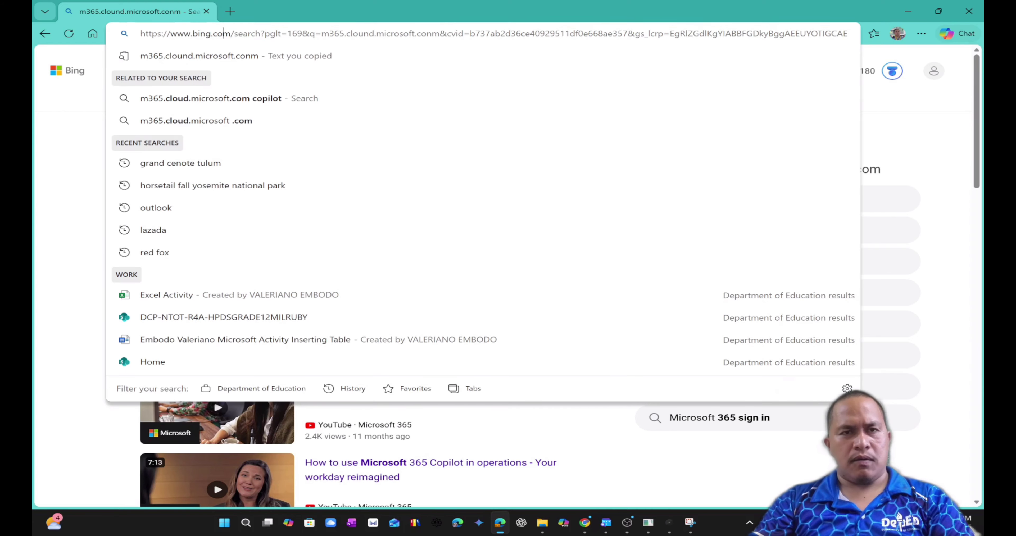
left_click_drag(224, 33, 848, 33)
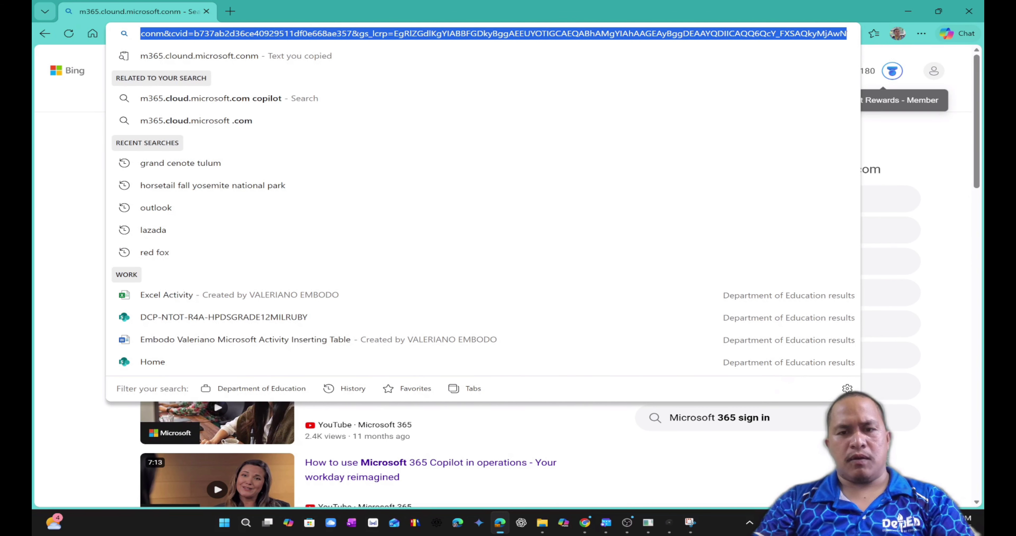
key("ctrl+v")
left_click_drag(457, 33, 245, 34)
type("m")
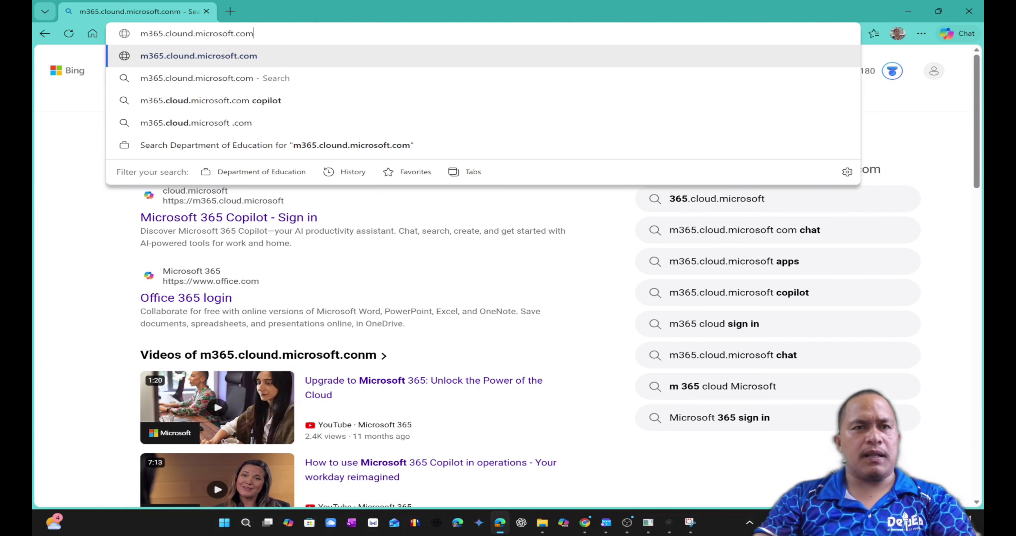
key("BackSpace")
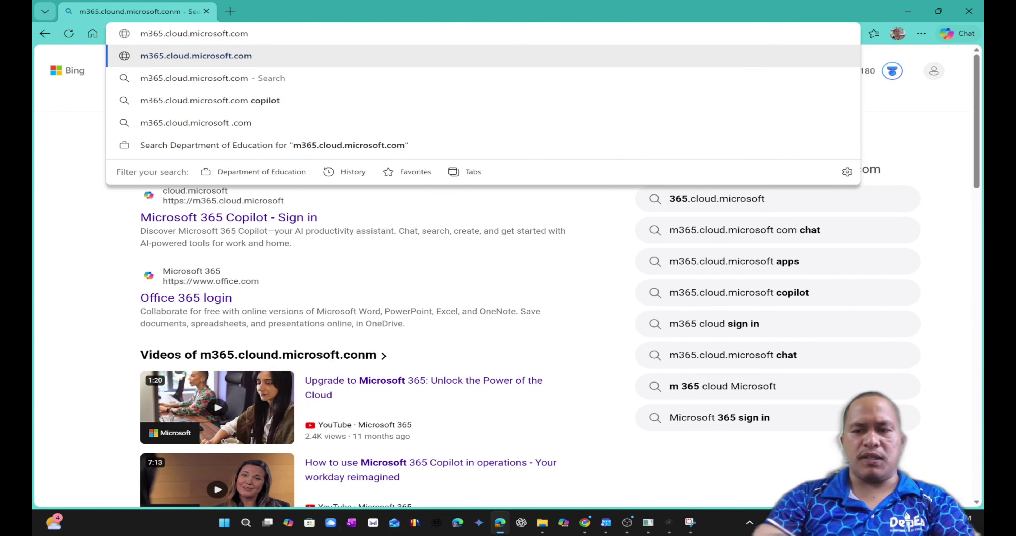
key("Return")
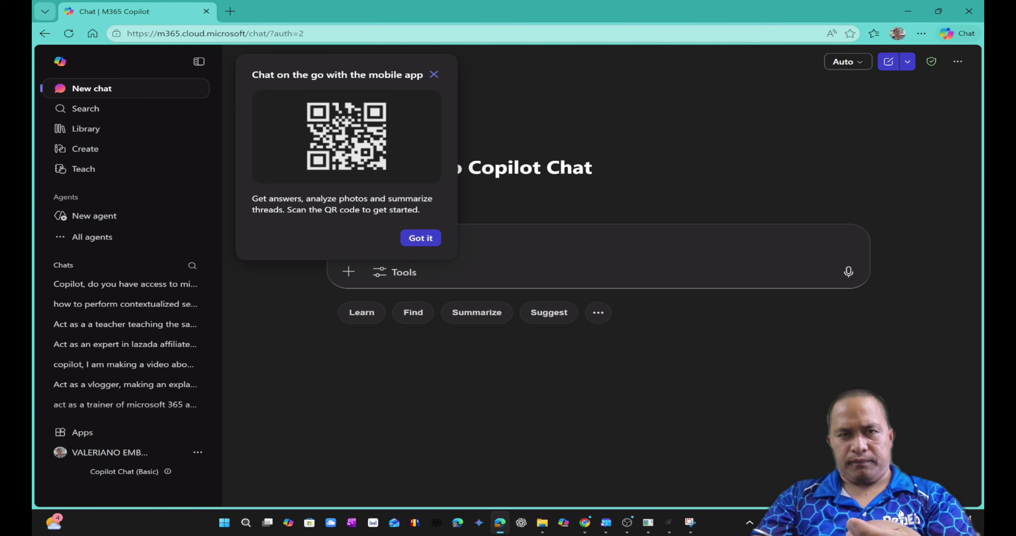
Dismiss the mobile app prompt, then view the Teach page and return to the Copilot Chat page
left_click(434, 75)
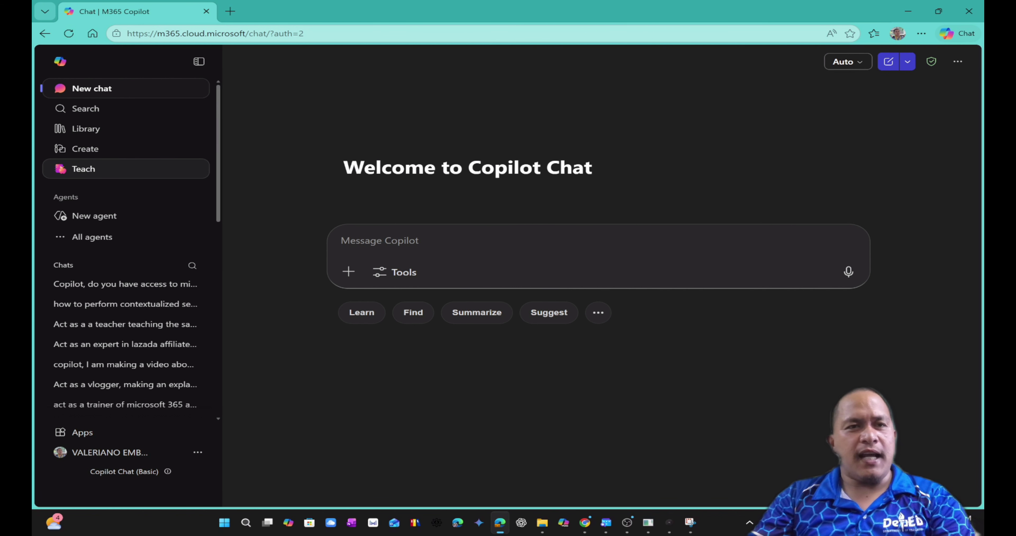
left_click(83, 169)
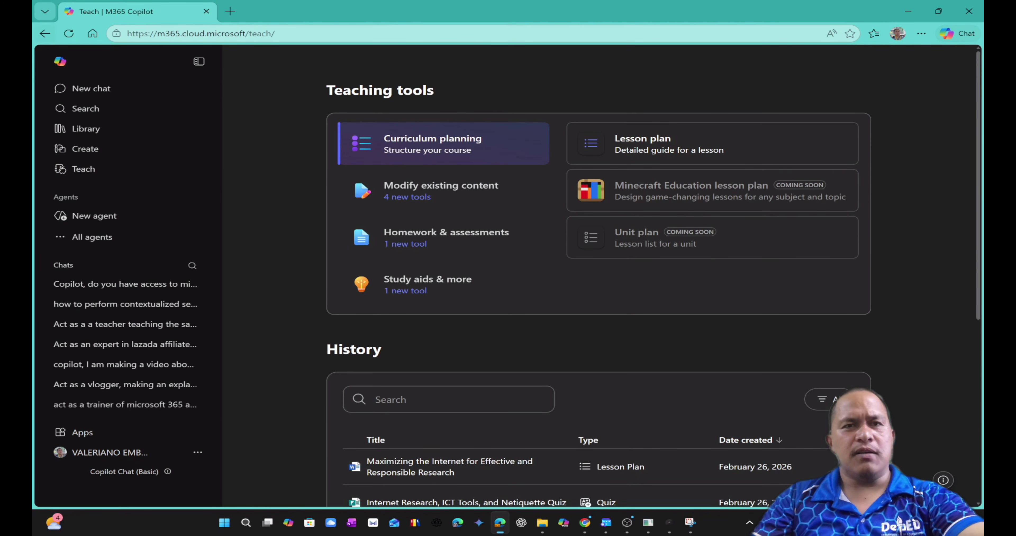
key("alt+Left")
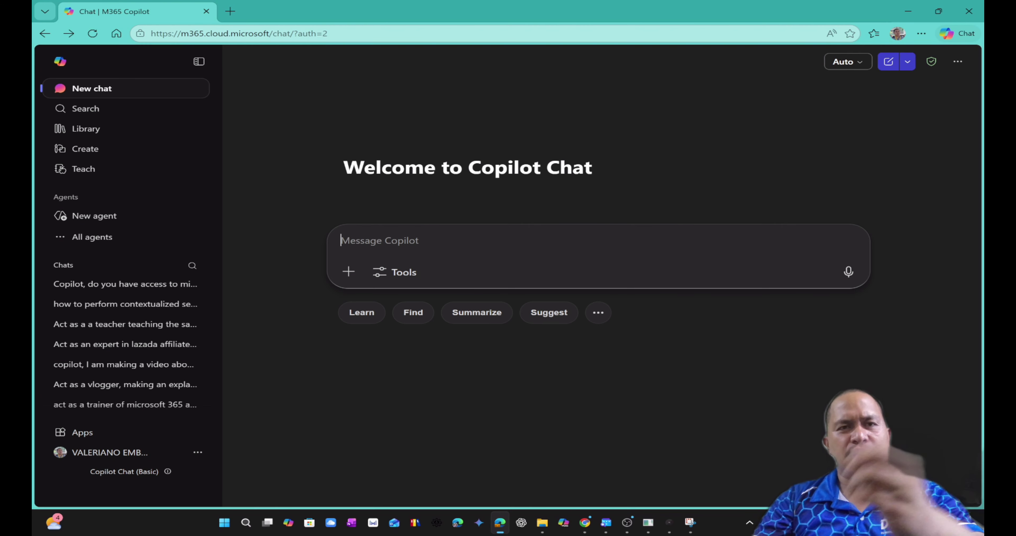
Replace the chat part of the page's address with teach and load m365.cloud.microsoft/teach
key("ctrl+l")
key("End")
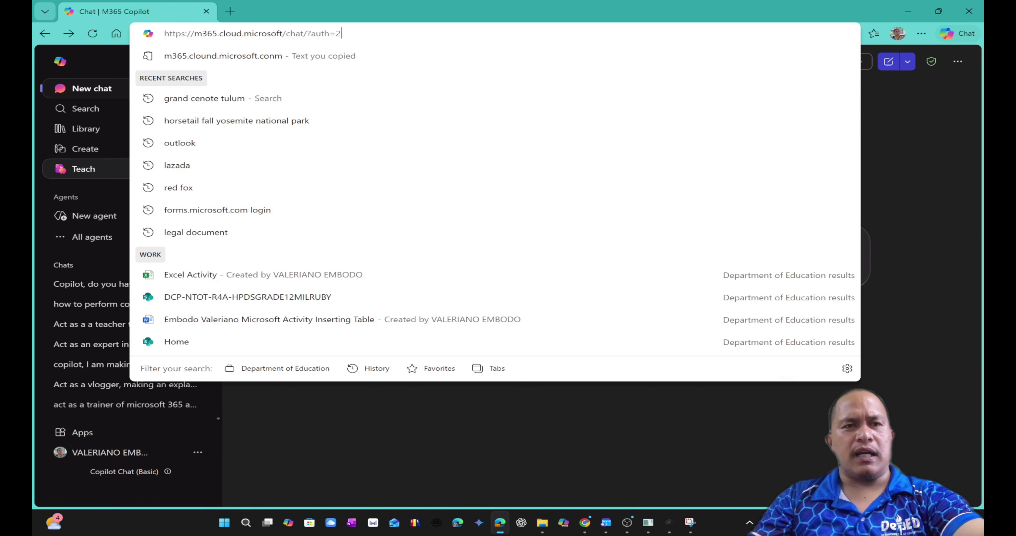
key("Escape")
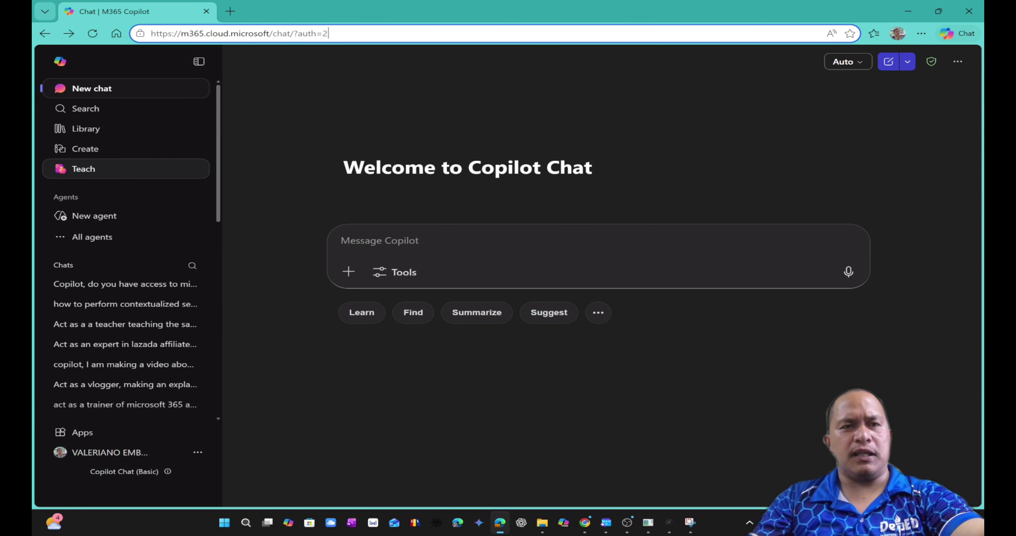
key("BackSpace")
key("BackSpace")
key("BackSpace")
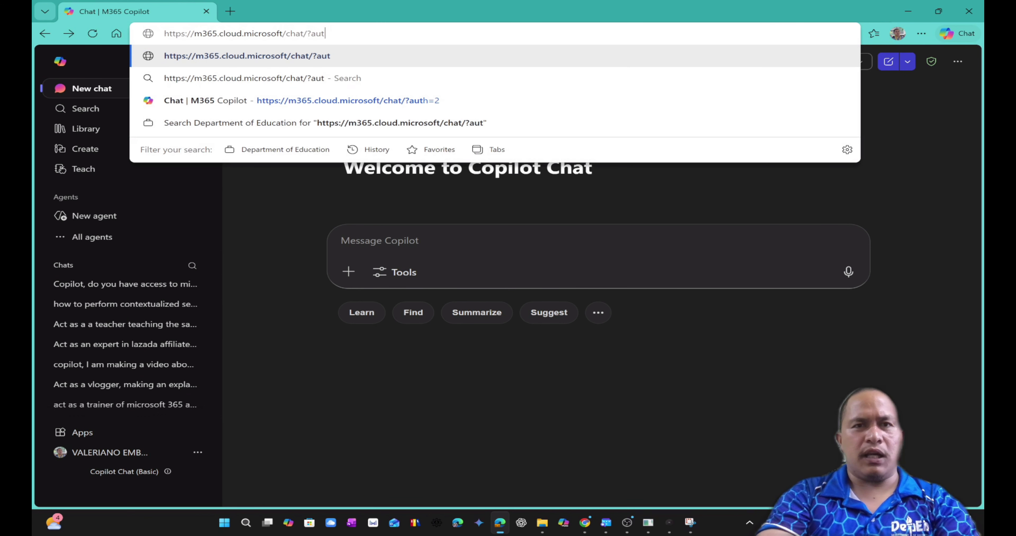
key("BackSpace")
key("BackSpace")
key("BackSpace")
key("BackSpace")
key("BackSpace")
key("BackSpace")
key("BackSpace")
key("BackSpace")
key("BackSpace")
type("teach")
key("Return")
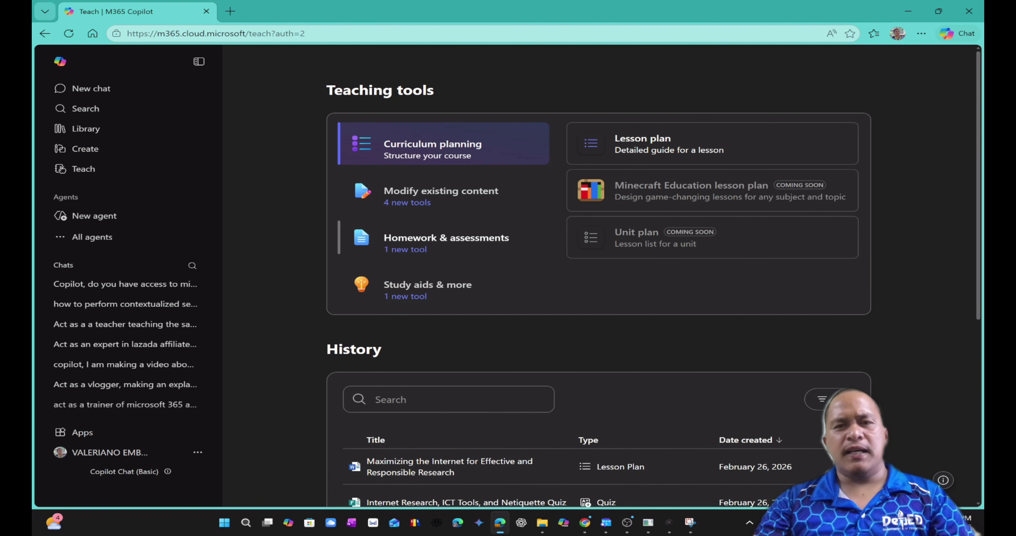
Start a new quiz from Homework & assessments, reusing the recent subject Empowerment Technology with Grade 12
left_click(446, 238)
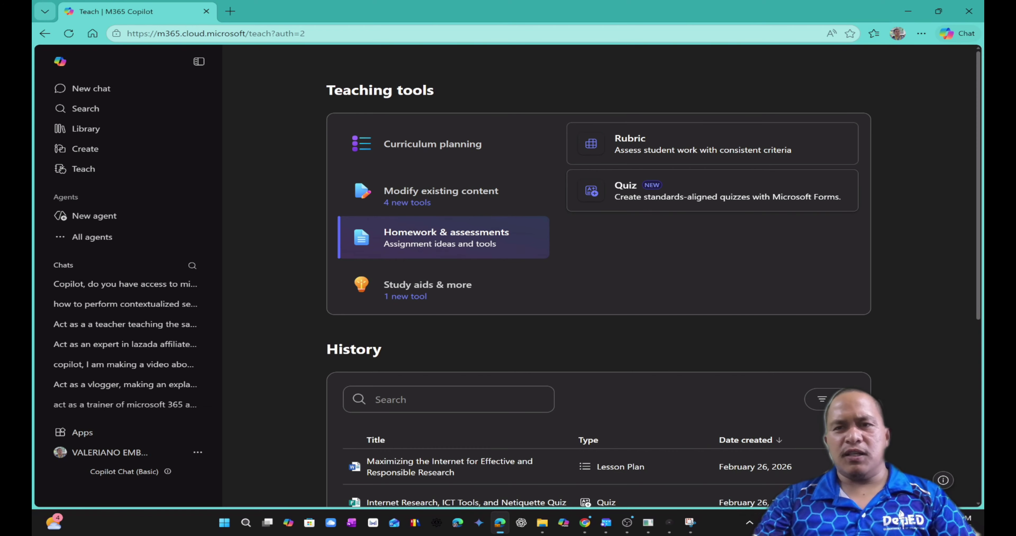
left_click(593, 182)
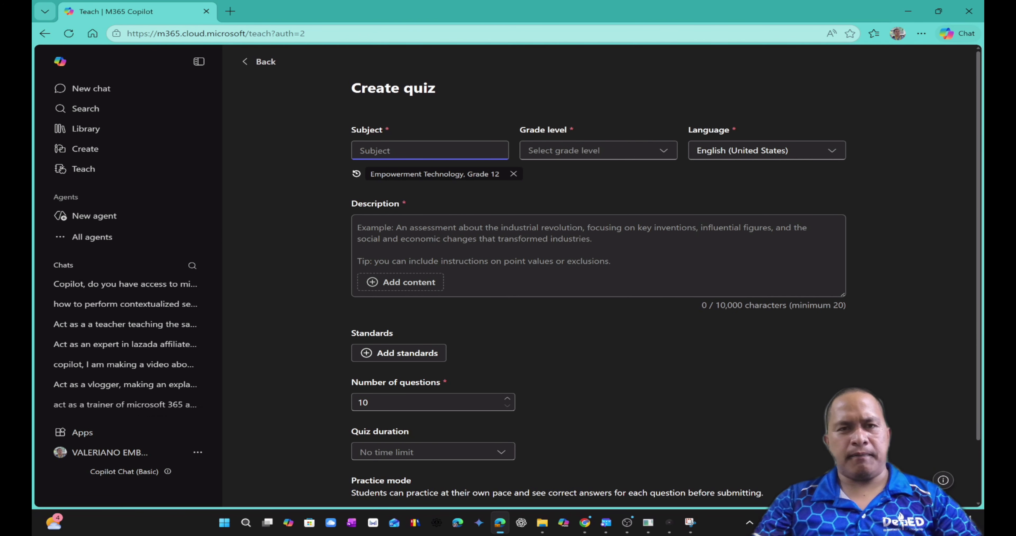
scroll(599, 276, "down", 2)
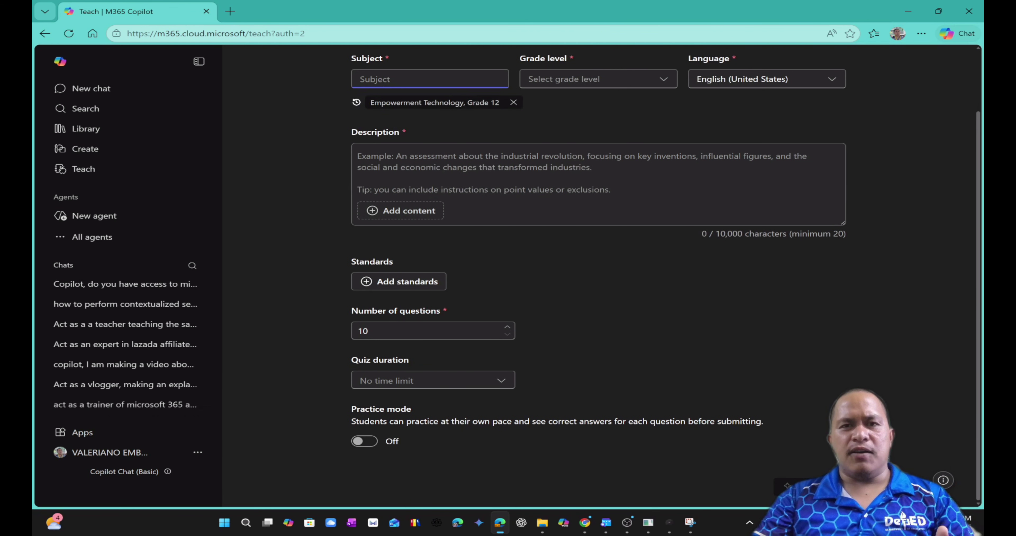
scroll(599, 276, "up", 2)
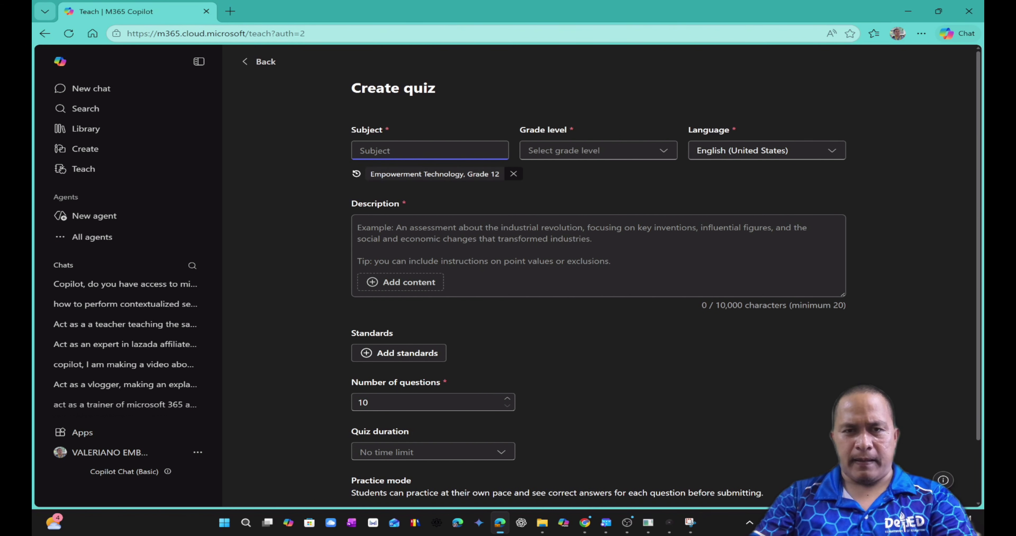
left_click(435, 174)
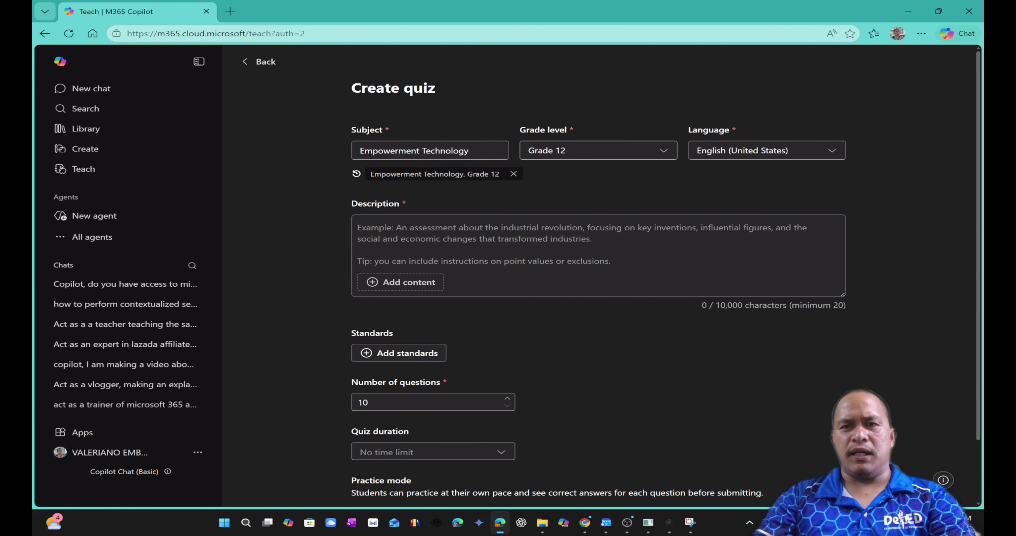
left_click(358, 228)
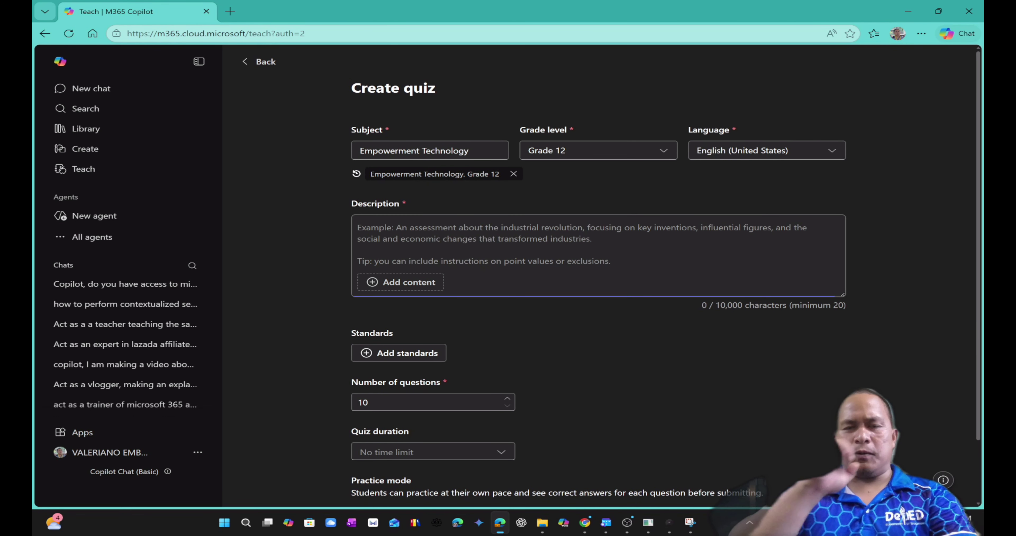
type("An")
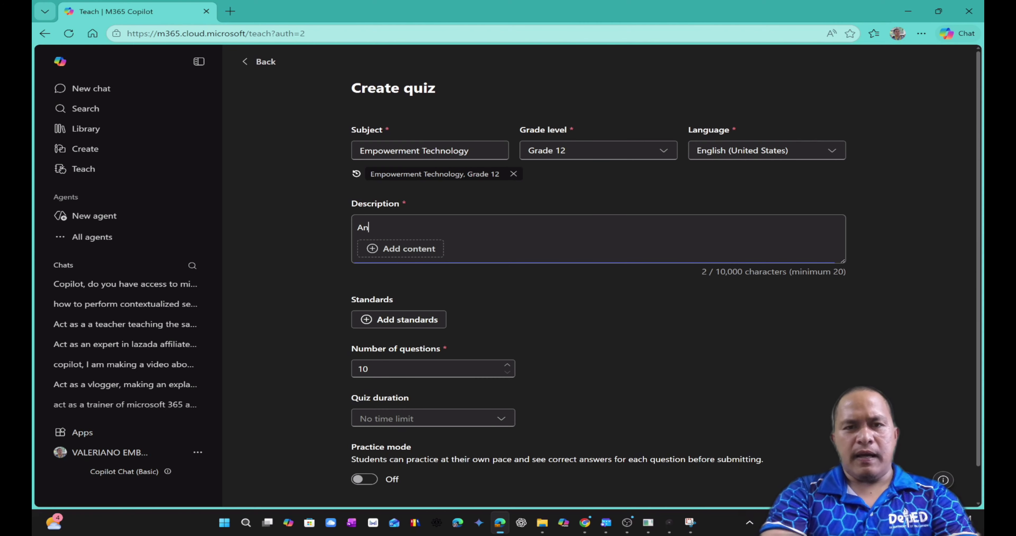
type(" assessment")
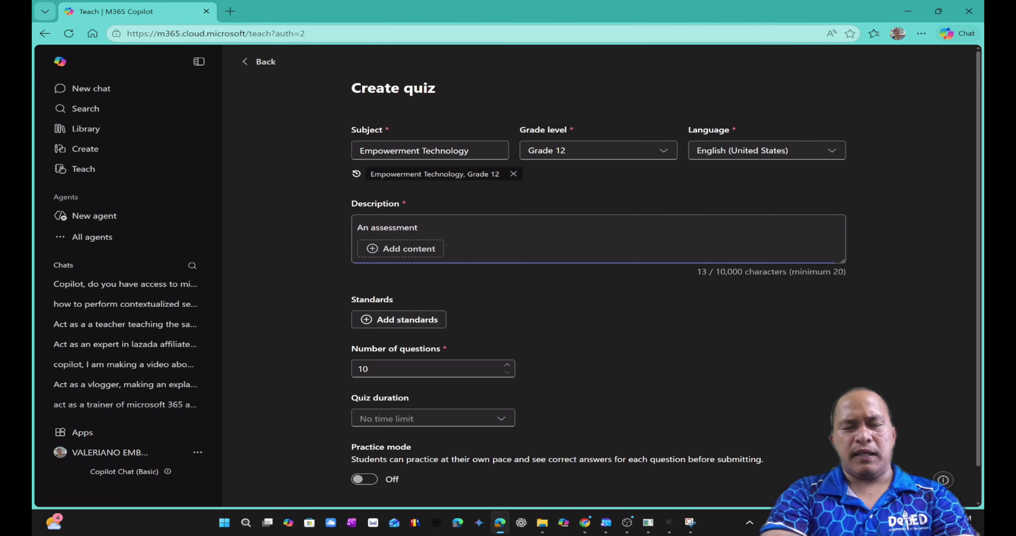
key("BackSpace")
key("BackSpace")
key("BackSpace")
key("BackSpace")
key("BackSpace")
key("BackSpace")
key("BackSpace")
key("BackSpace")
key("BackSpace")
key("BackSpace")
key("BackSpace")
key("BackSpace")
key("BackSpace")
key("BackSpace")
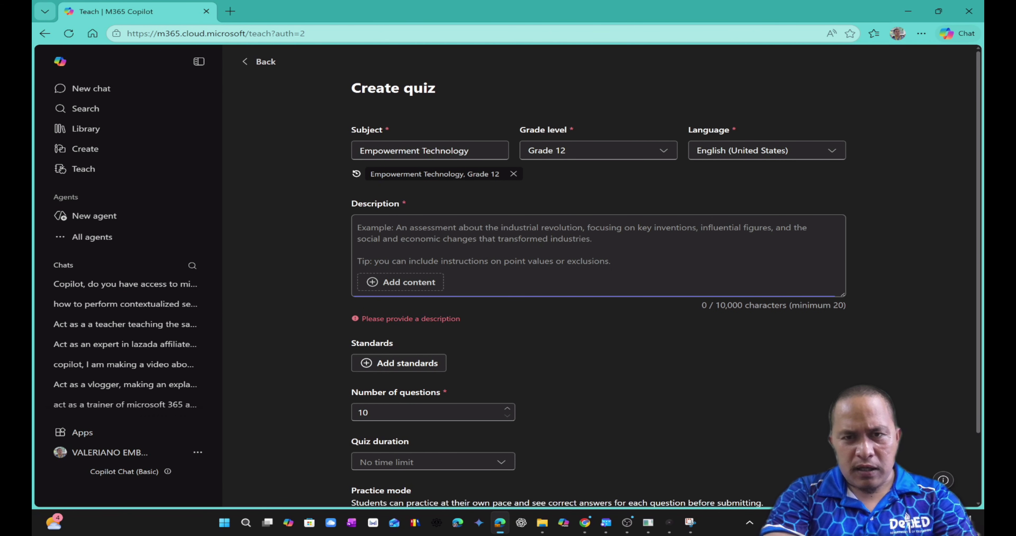
Begin the quiz description with "An assessment about the use of internet as a tool for effective research"
type("An asse")
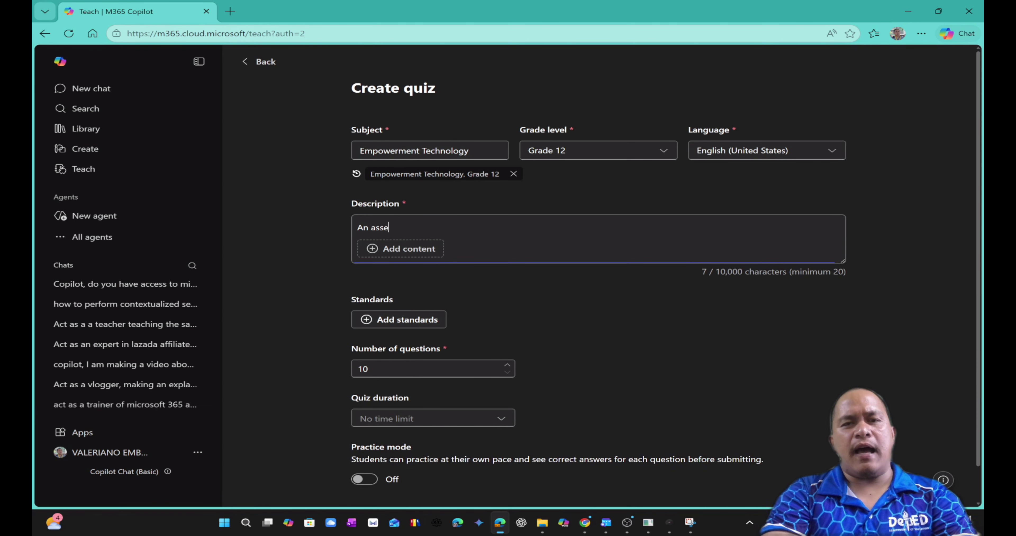
type("ssment about t")
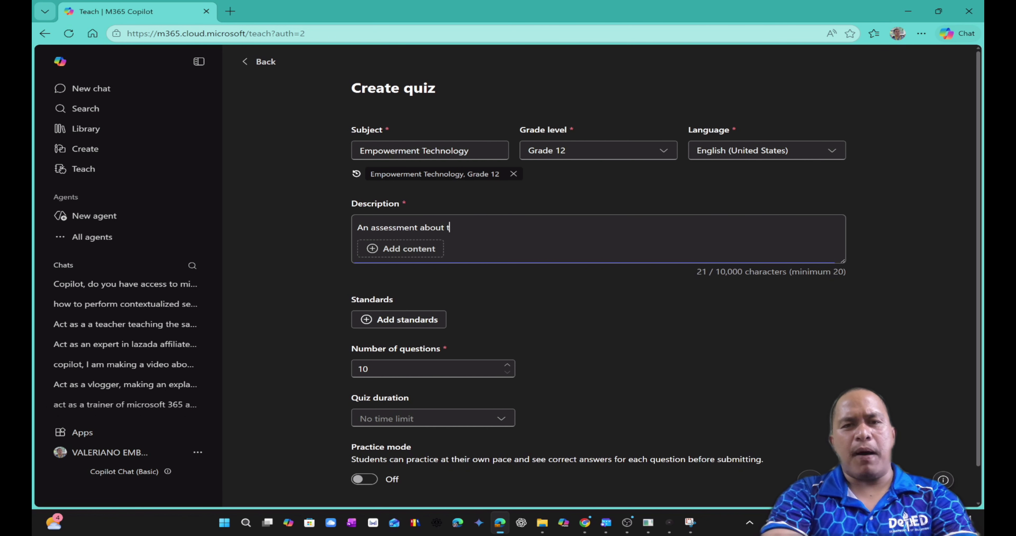
type("he use of ")
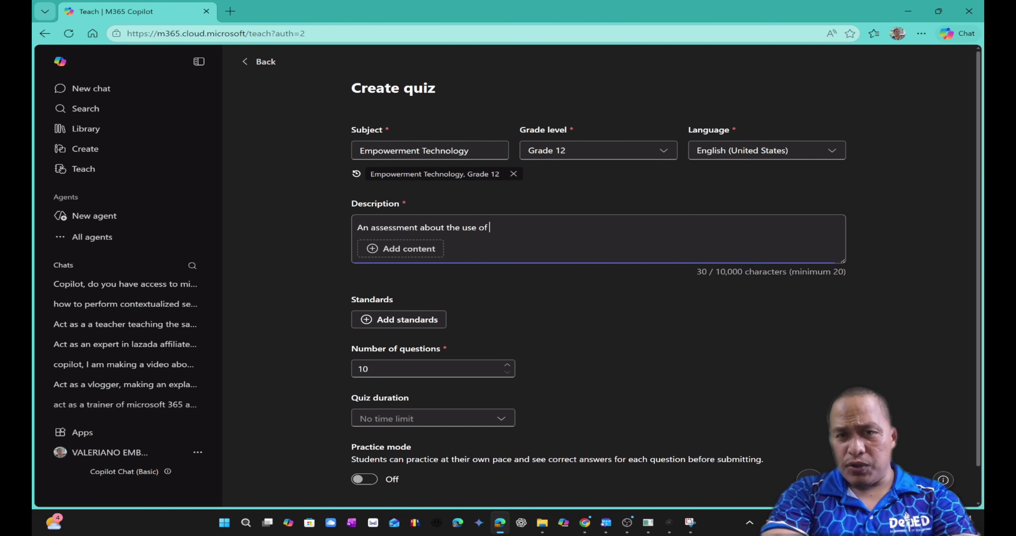
type("interne")
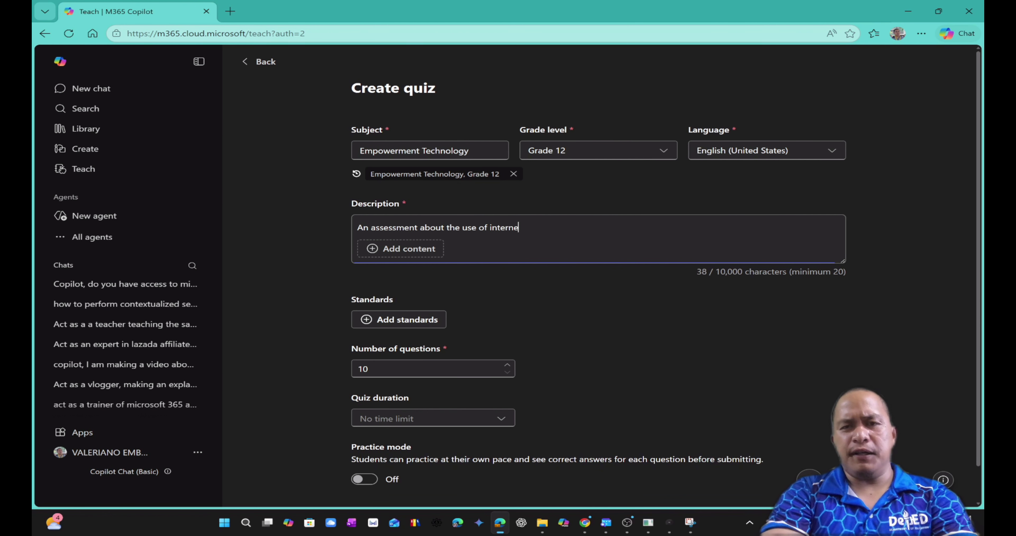
type("t as a tool for effective rese")
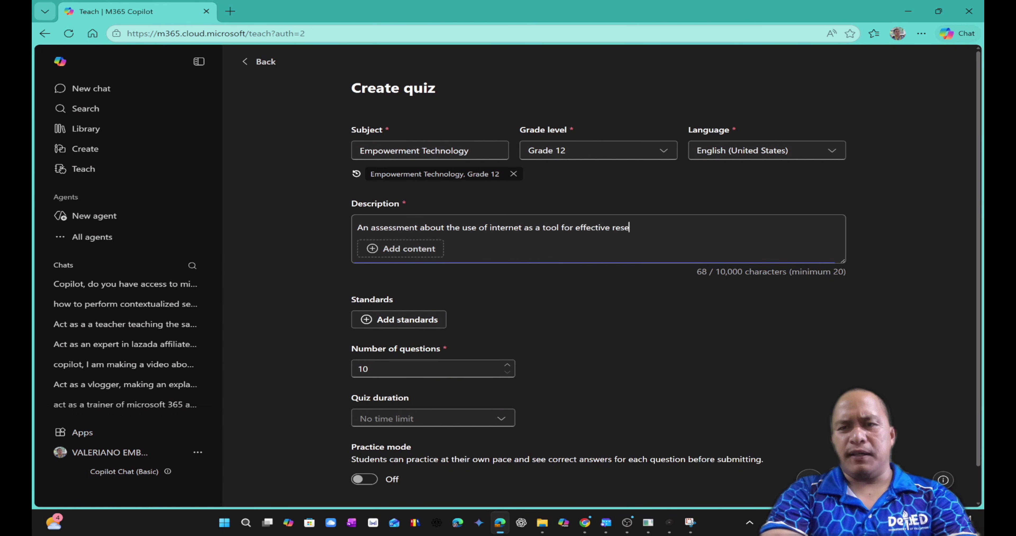
type("arch")
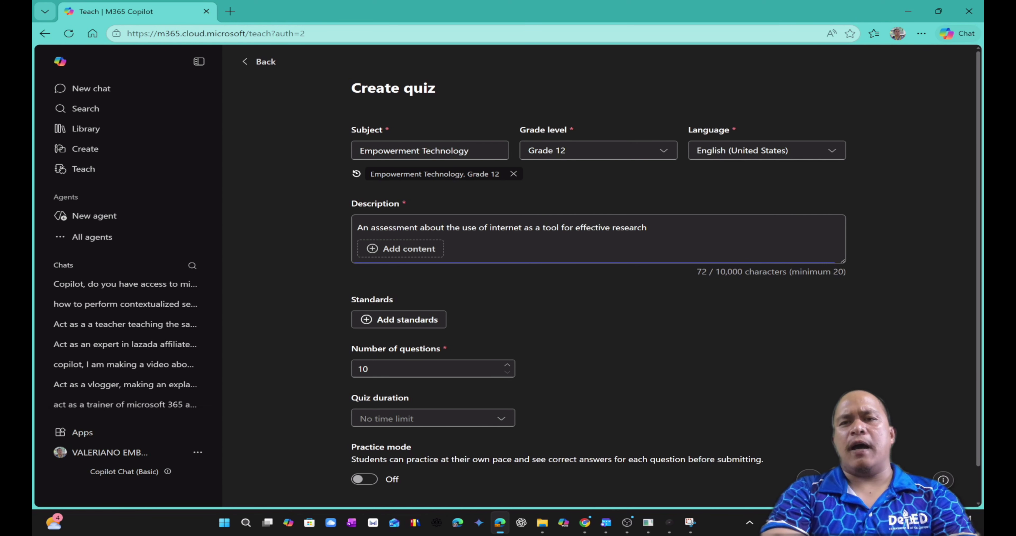
Continue the quiz description with "checking if the learners grasp the concept about"
type(" checking the")
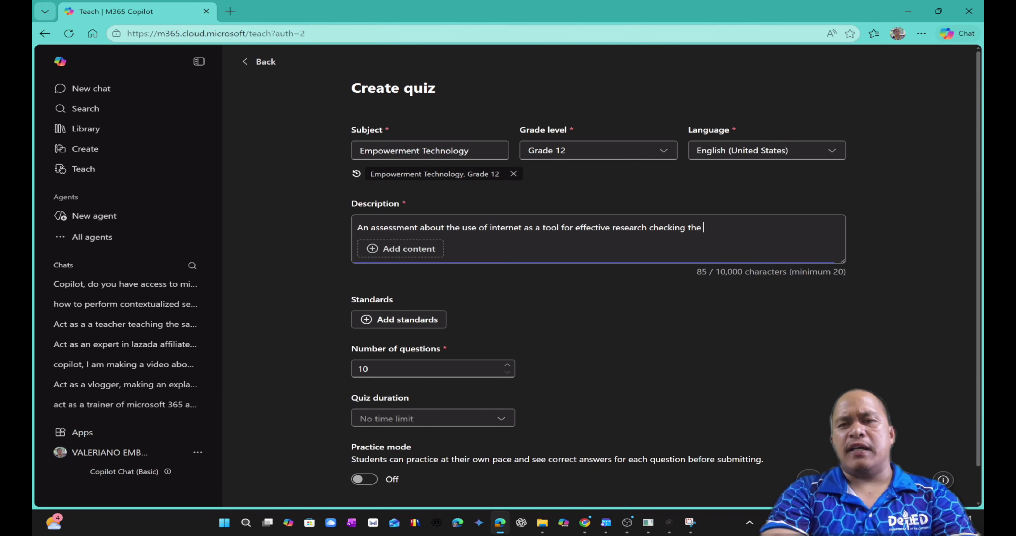
key("BackSpace")
key("BackSpace")
key("BackSpace")
type("if the")
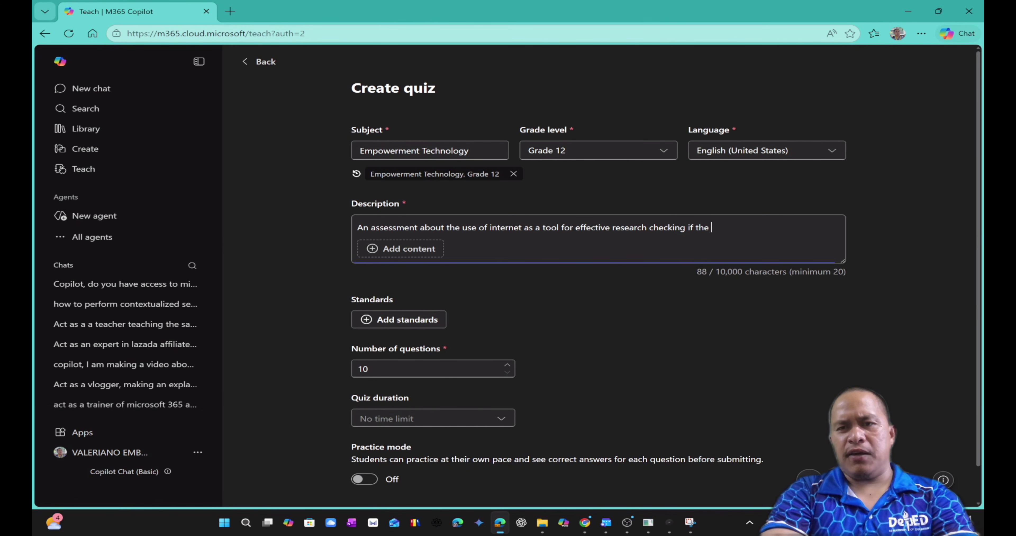
type(" lea")
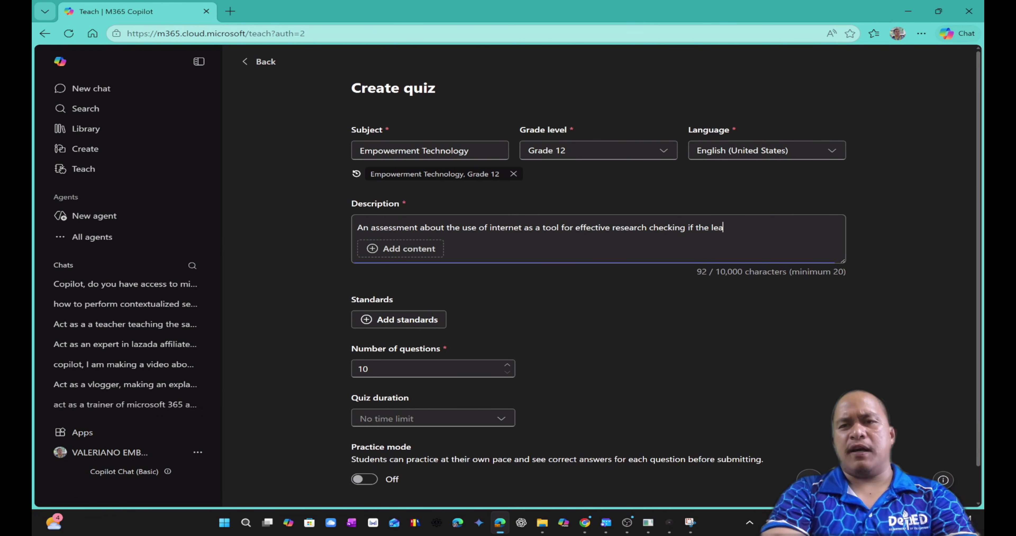
type("rners")
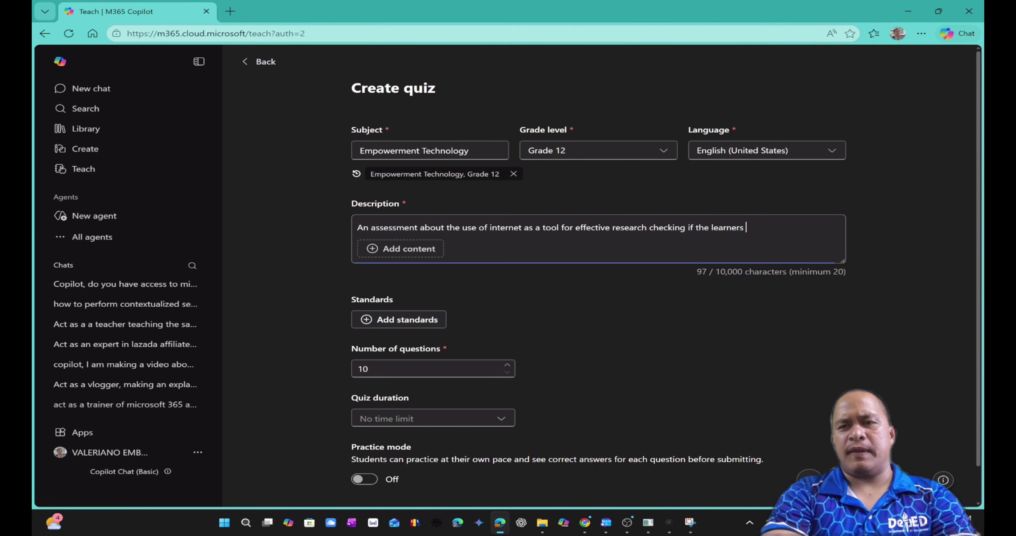
type("grasp the le")
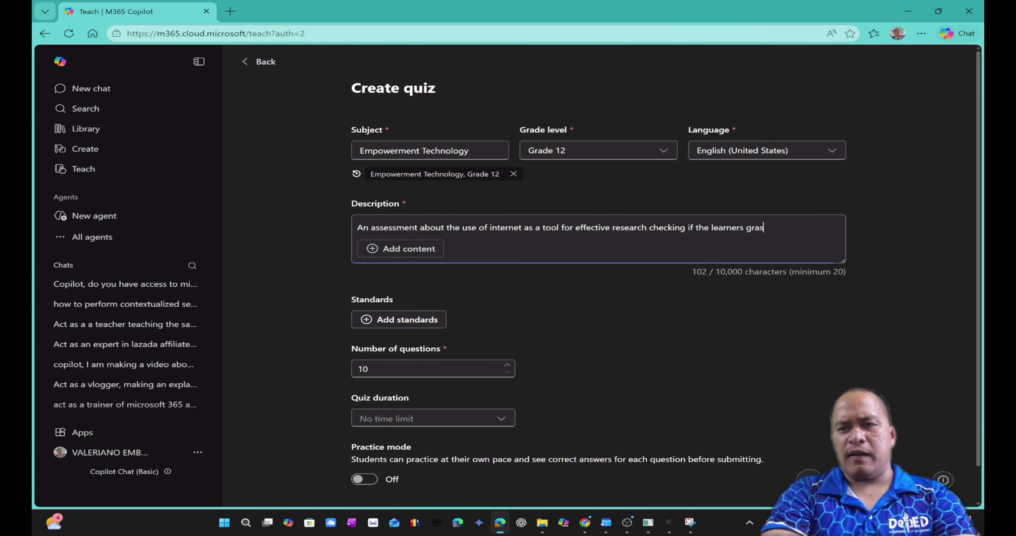
type("sson abo")
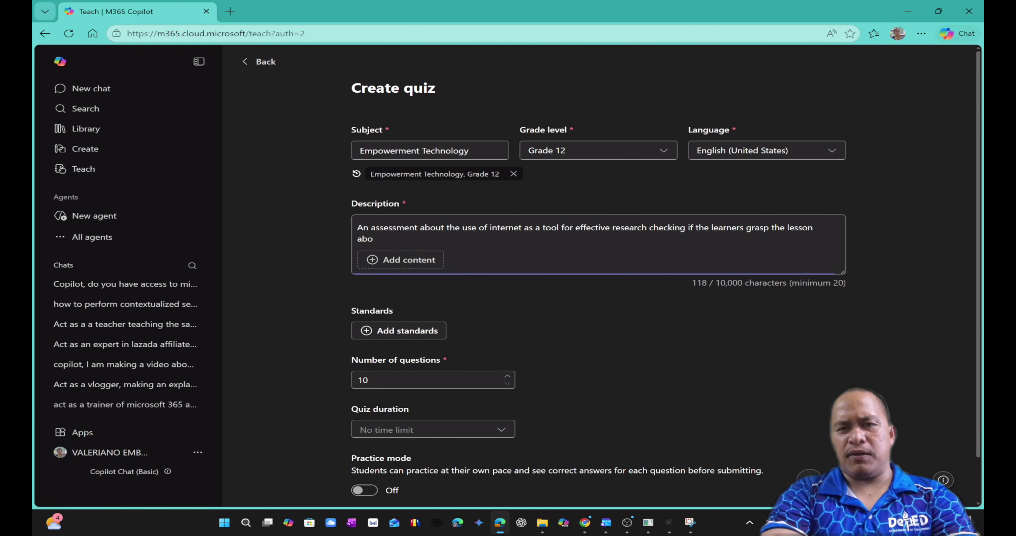
key("BackSpace")
key("BackSpace")
key("BackSpace")
key("BackSpace")
key("BackSpace")
key("BackSpace")
key("BackSpace")
key("BackSpace")
key("BackSpace")
key("BackSpace")
type("concept ")
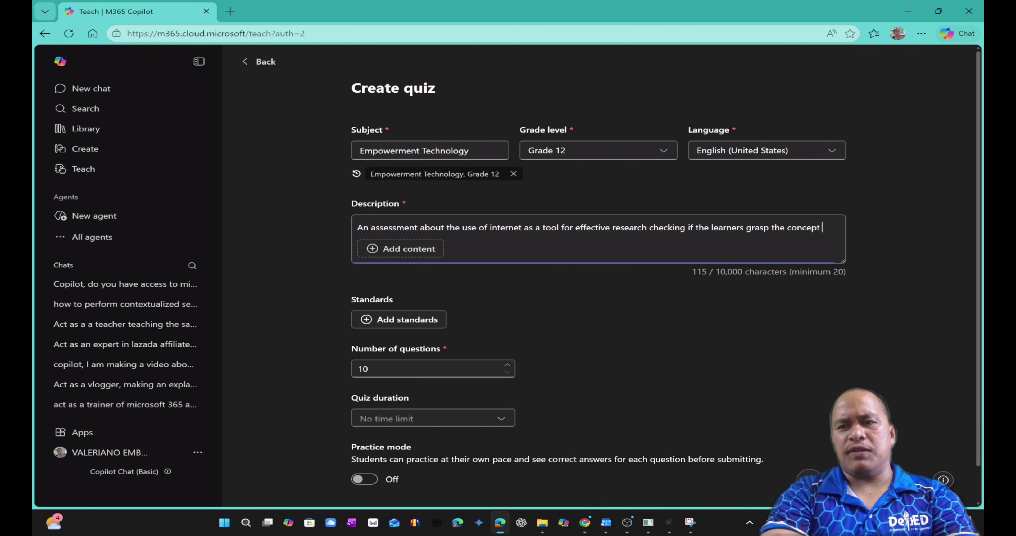
type("about ")
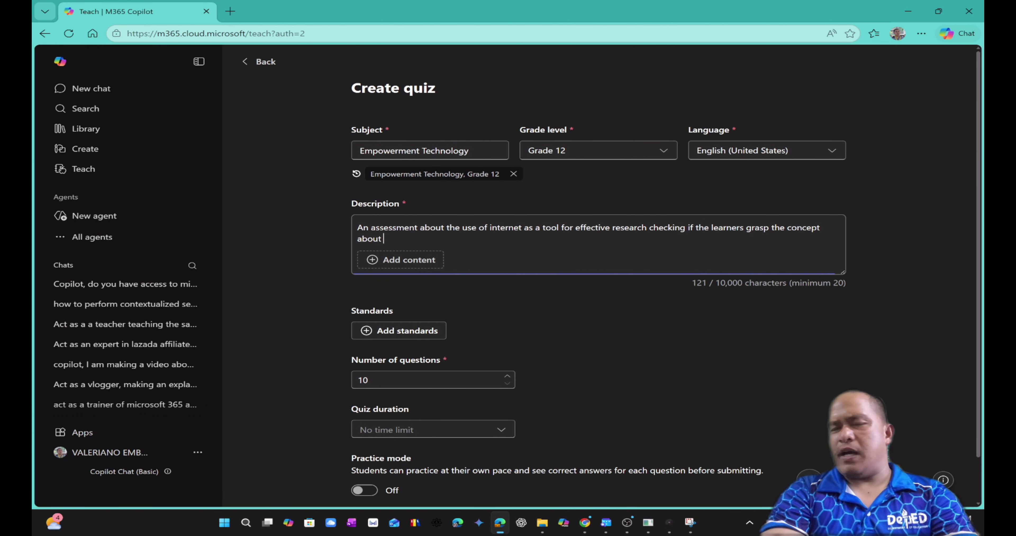
Add the first topics to the quiz description: "Contextualized search, Internet research skills,"
type("Contex")
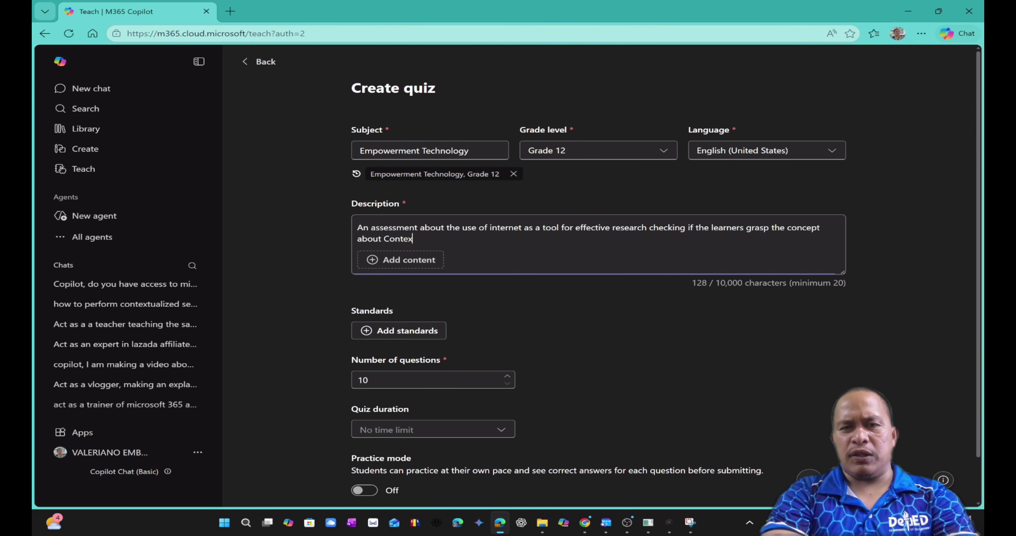
type("tualized ")
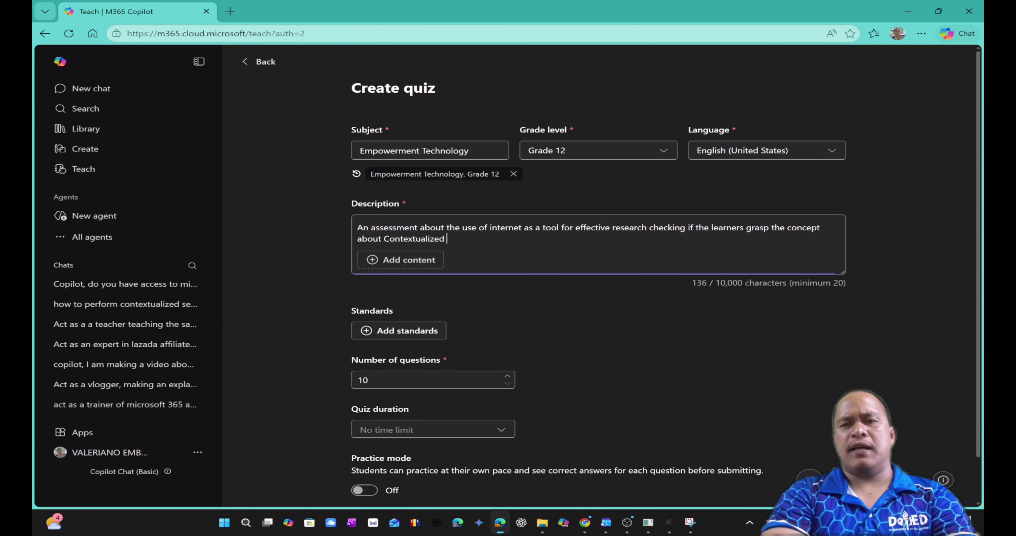
type("search,")
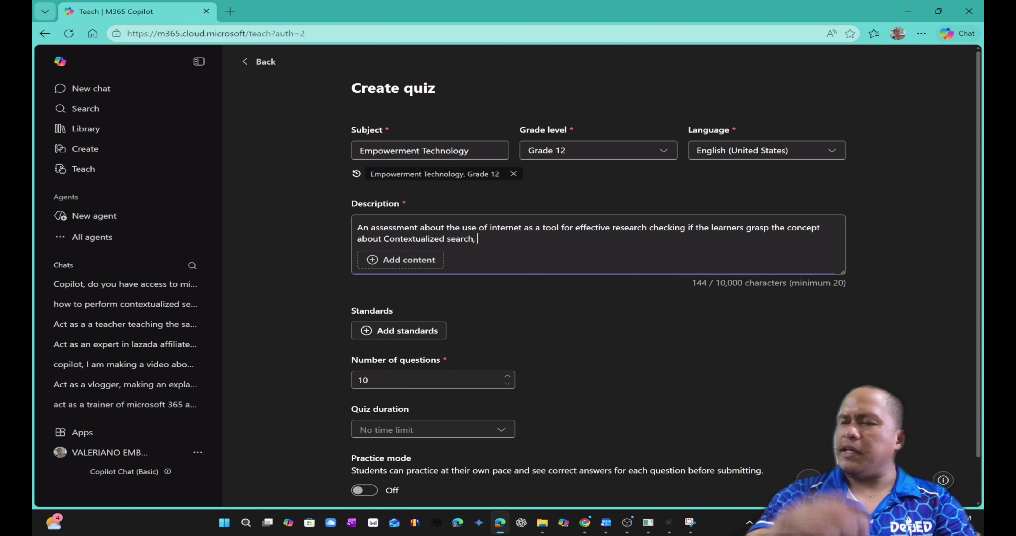
type("Inte")
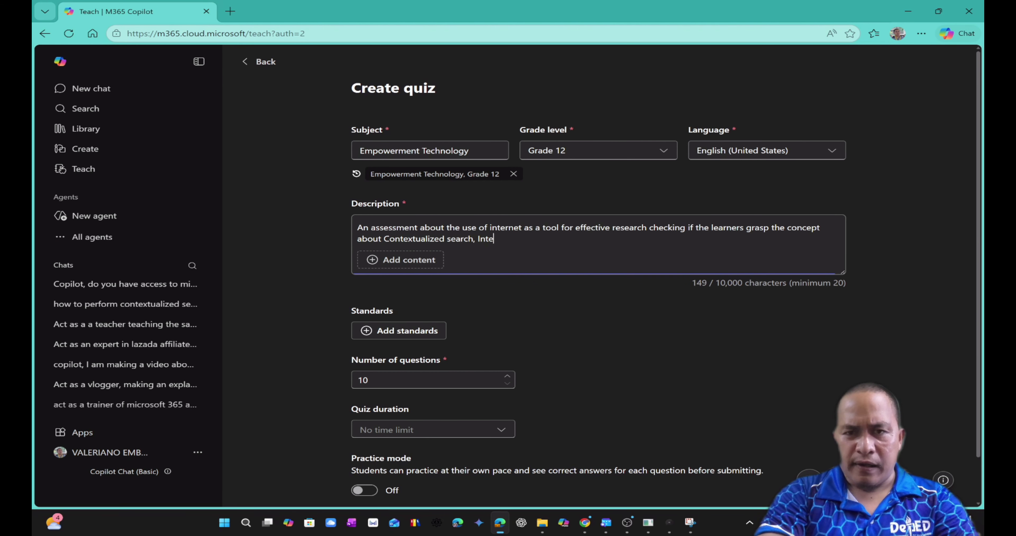
type("rnet reserach")
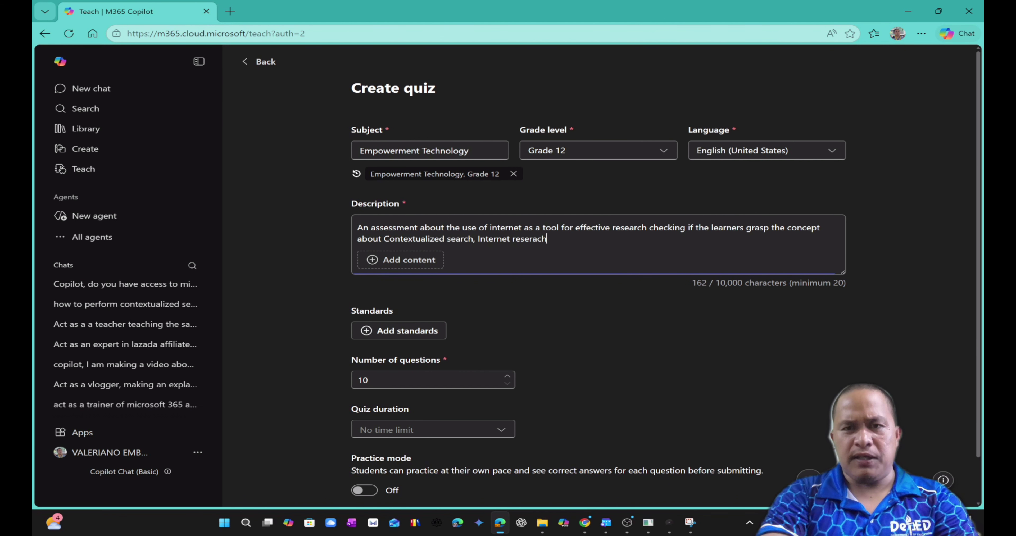
key("BackSpace")
key("BackSpace")
key("BackSpace")
key("BackSpace")
type("arch scki")
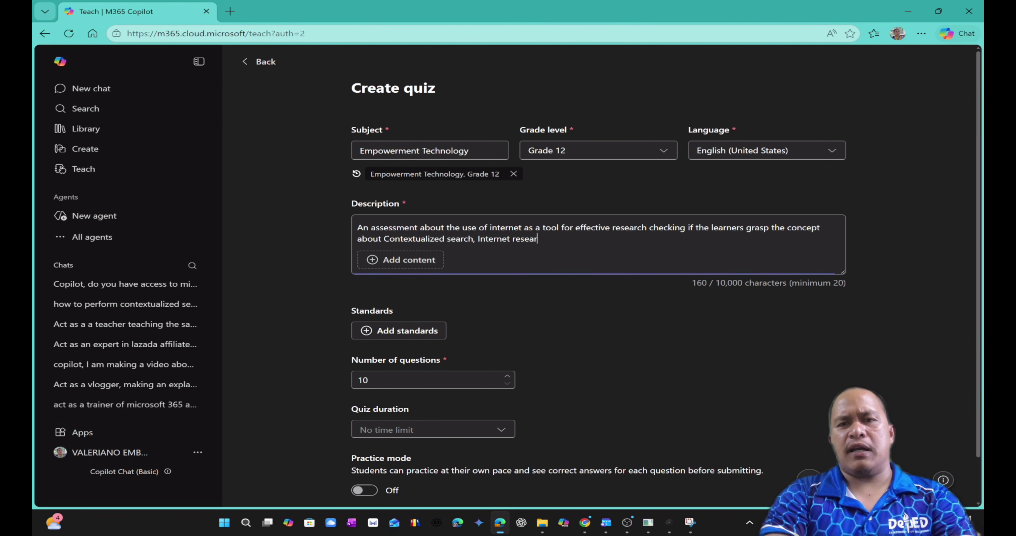
key("BackSpace")
key("BackSpace")
key("BackSpace")
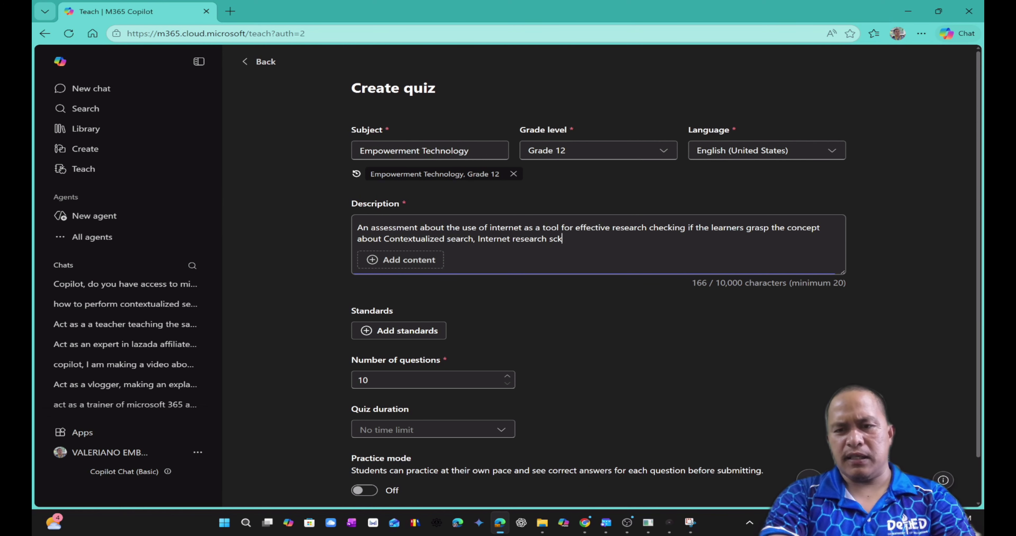
type("kills,")
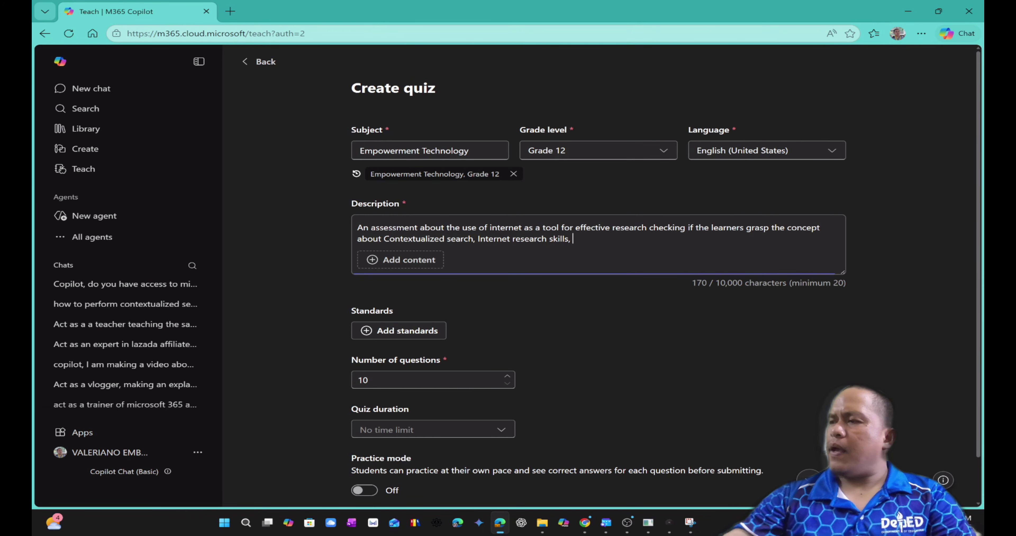
Add the topic "ICT tools useful in research," to the quiz description
type("IC")
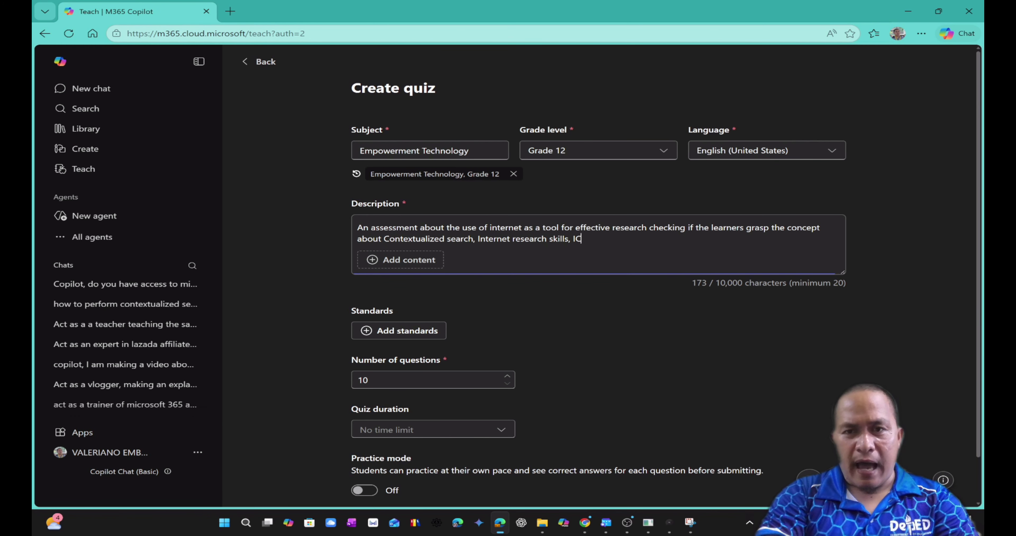
type("T tools u")
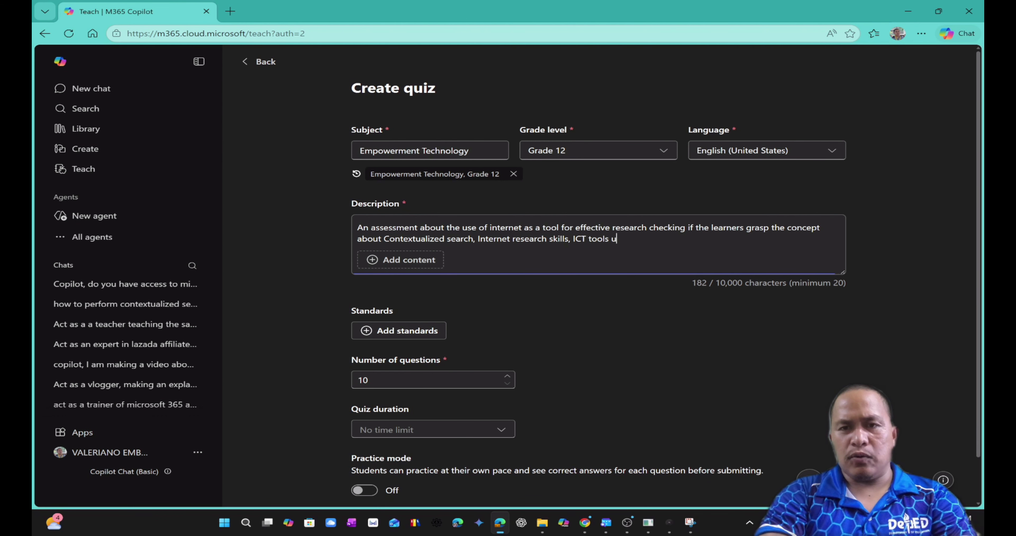
type("seful for")
key("BackSpace")
key("BackSpace")
key("BackSpace")
key("BackSpace")
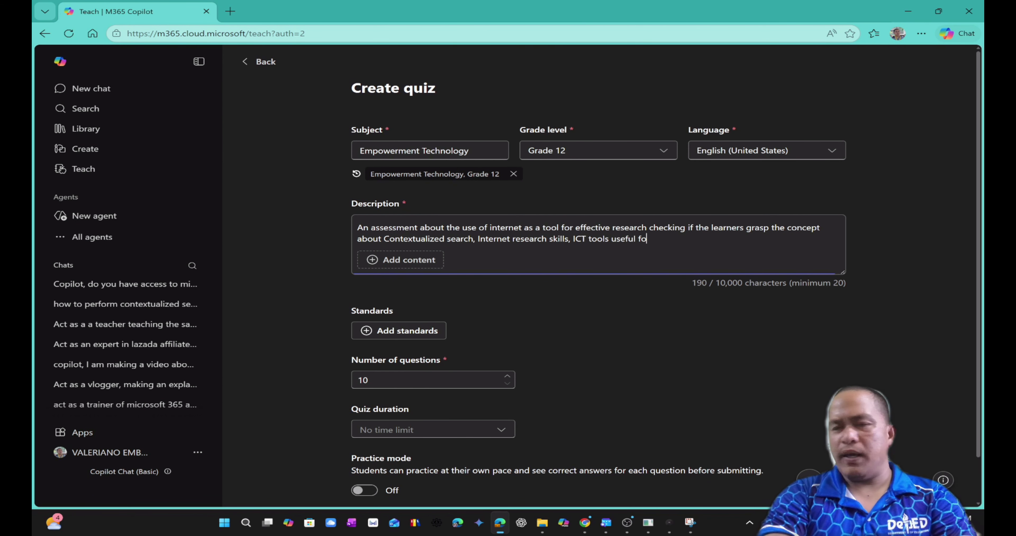
type("in reserach")
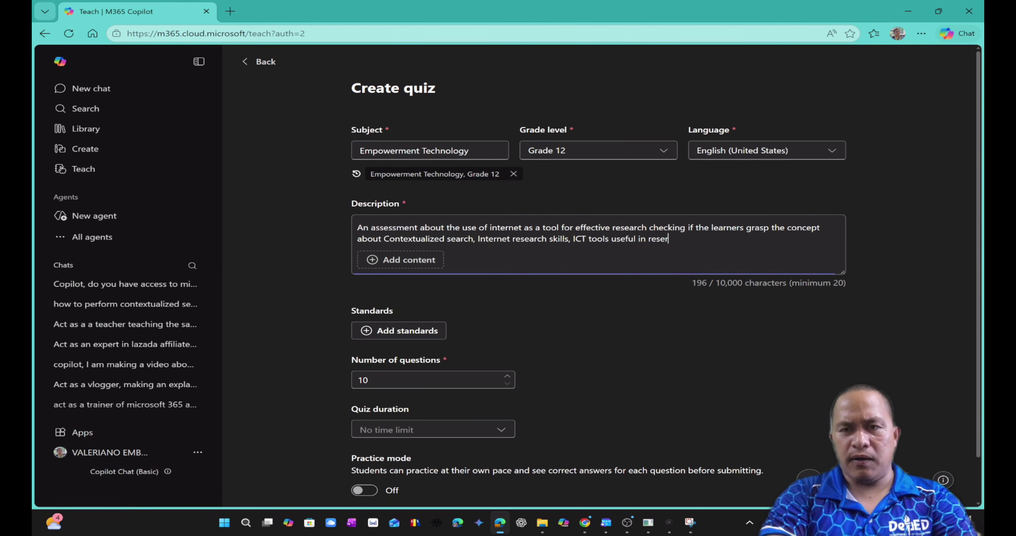
key("BackSpace")
key("BackSpace")
key("BackSpace")
key("BackSpace")
type("arch,")
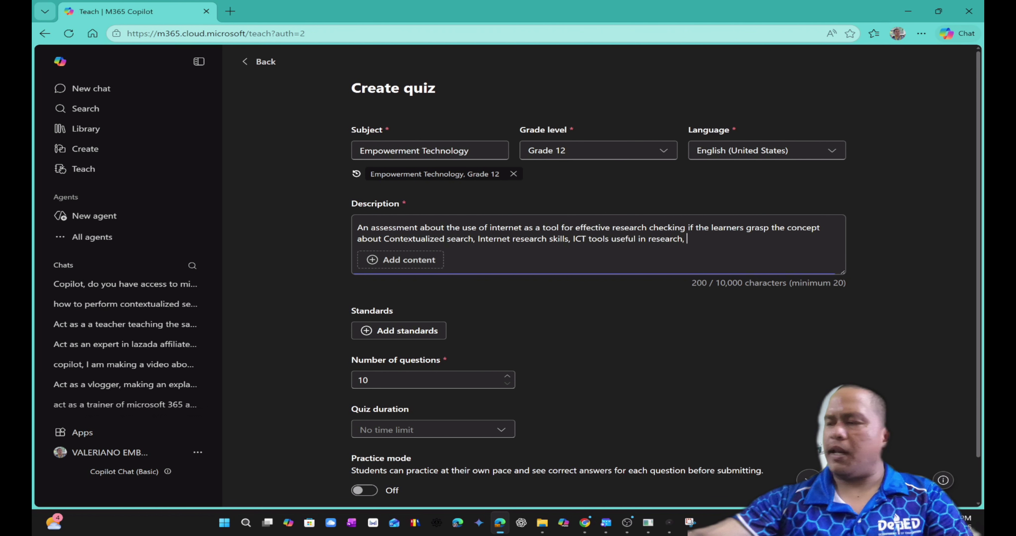
Finish the quiz description with "and ICT safety, security and netiquette."
type("and ")
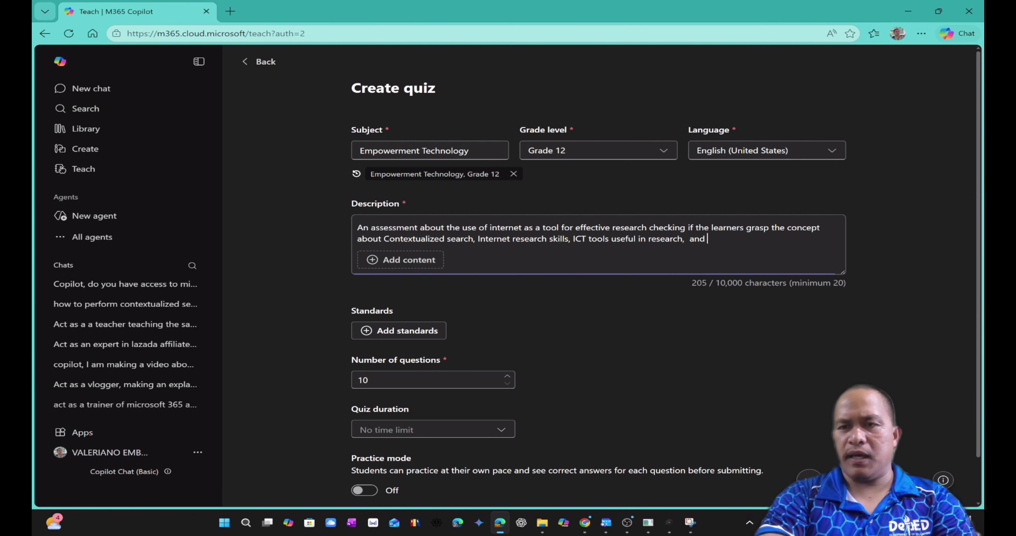
type("ICT")
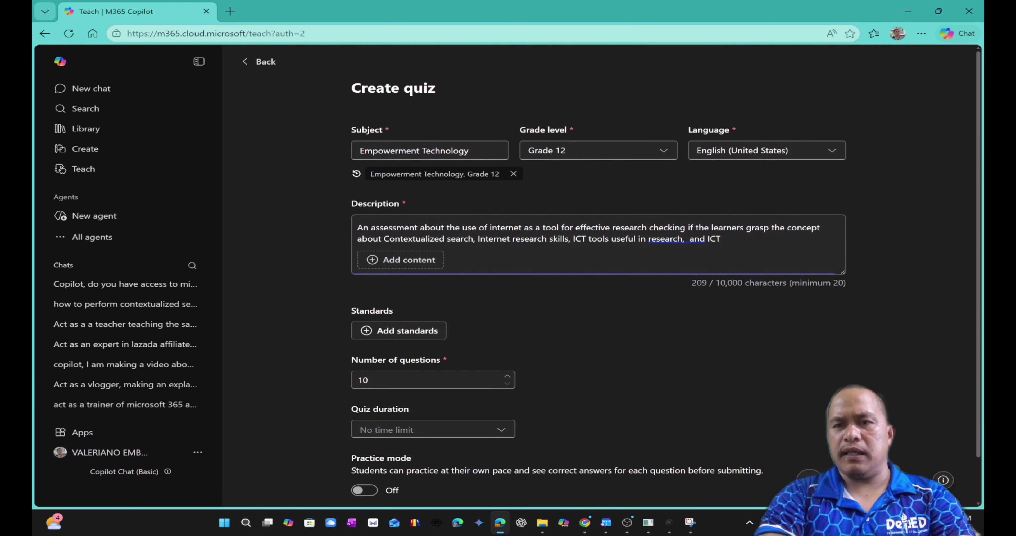
type(" safety, security and")
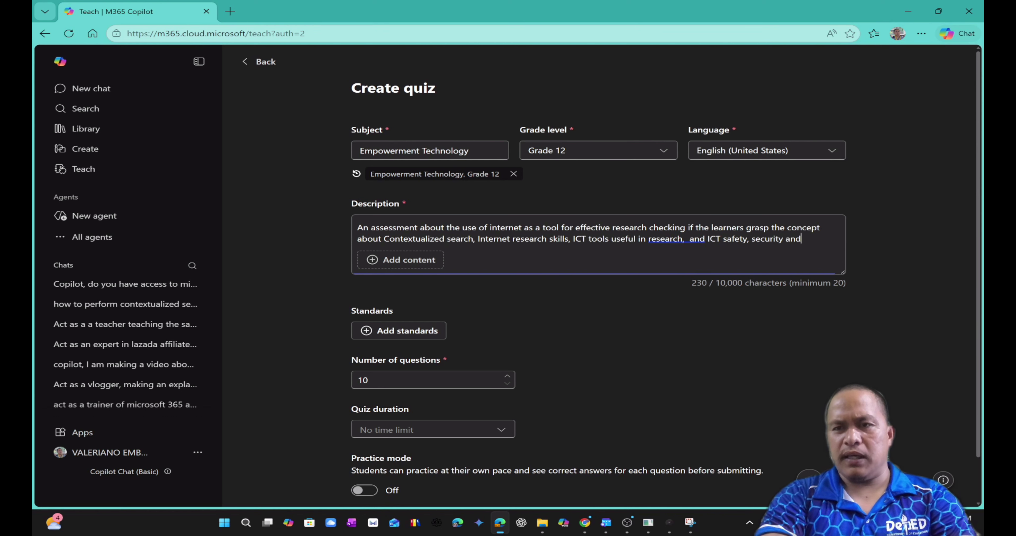
type(" netiquette.")
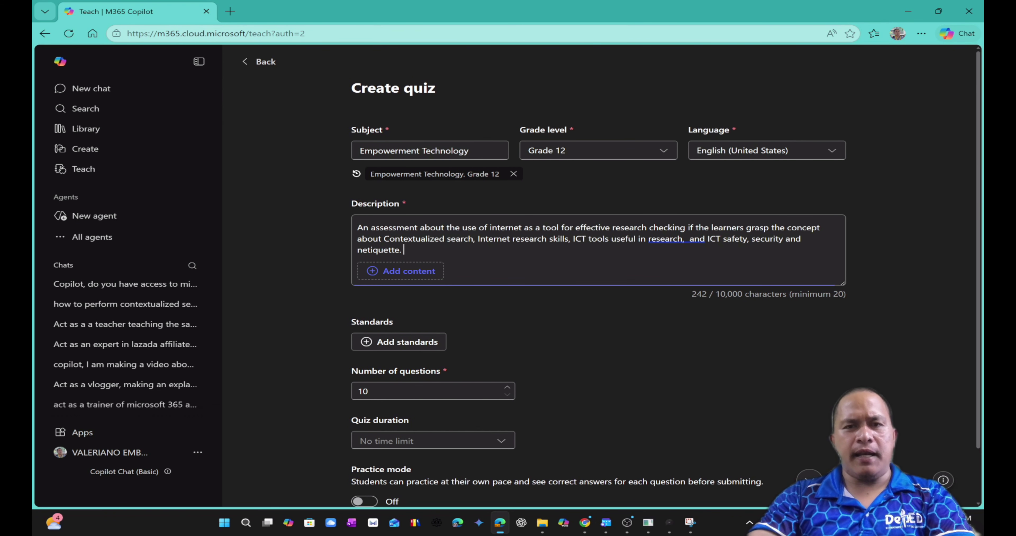
Attach the cloud presentation Internet_Effective_Research_G12 to the quiz description as source content
left_click(409, 271)
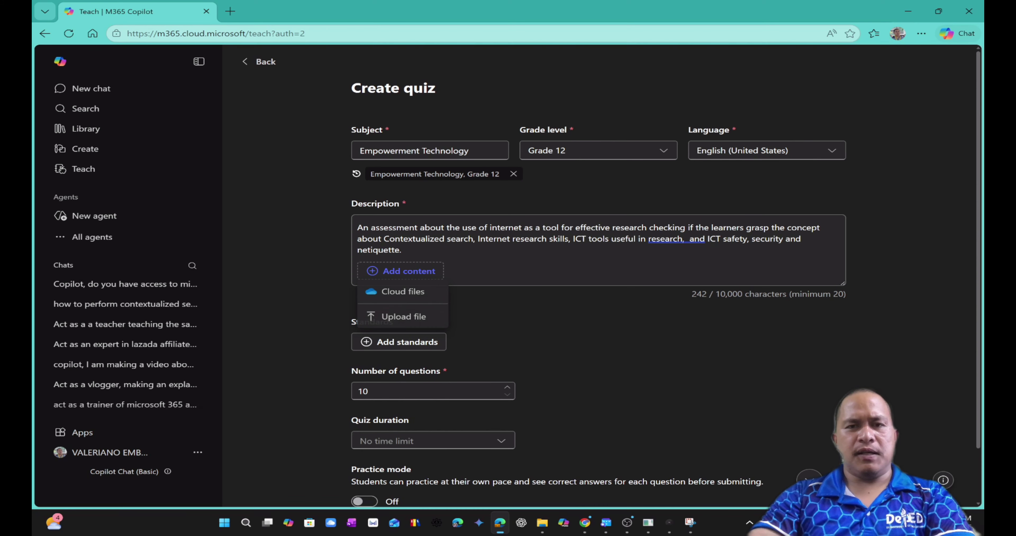
left_click(391, 290)
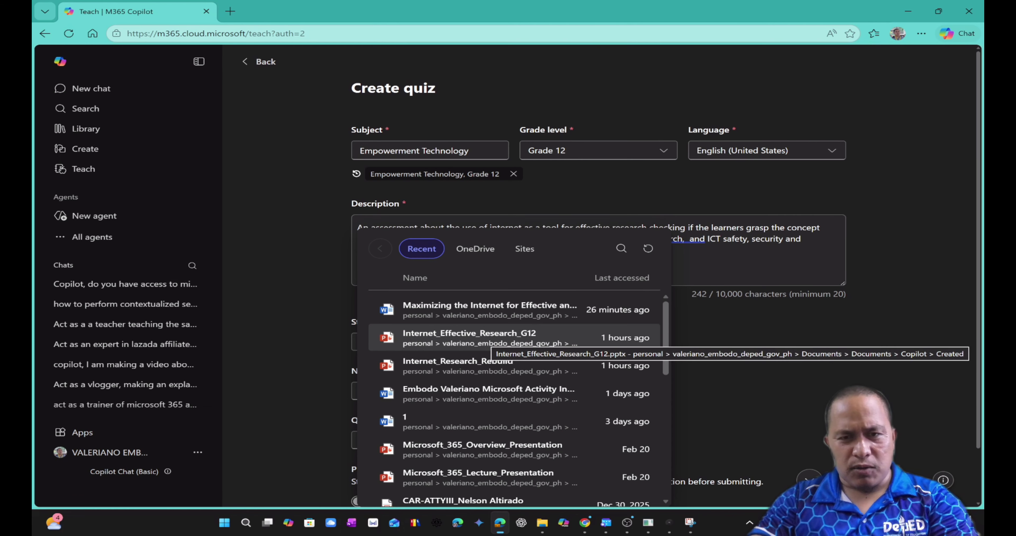
left_click(489, 338)
left_click(636, 248)
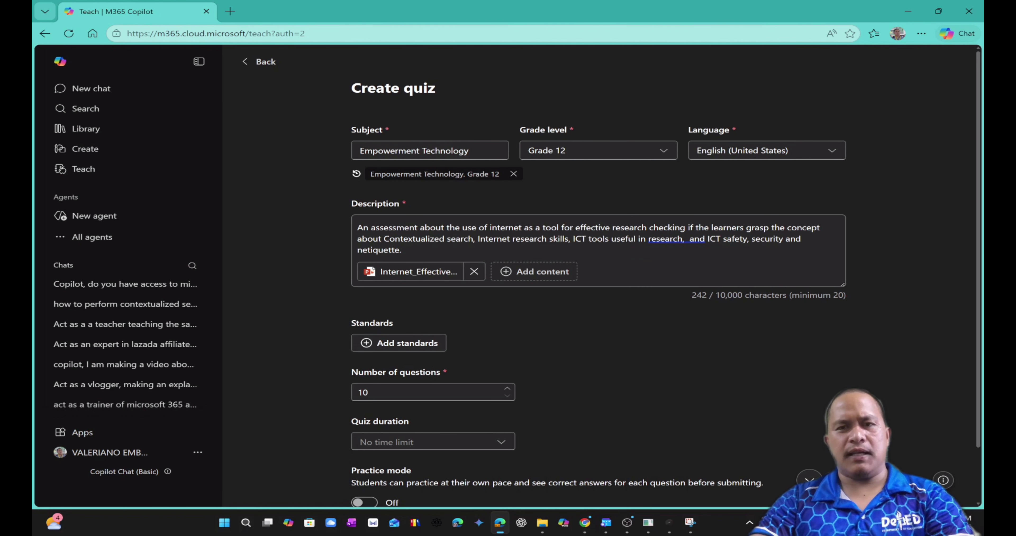
Browse the available standards sets for the quiz and close the standards dialog without adding any
scroll(398, 315, "down", 2)
left_click(398, 286)
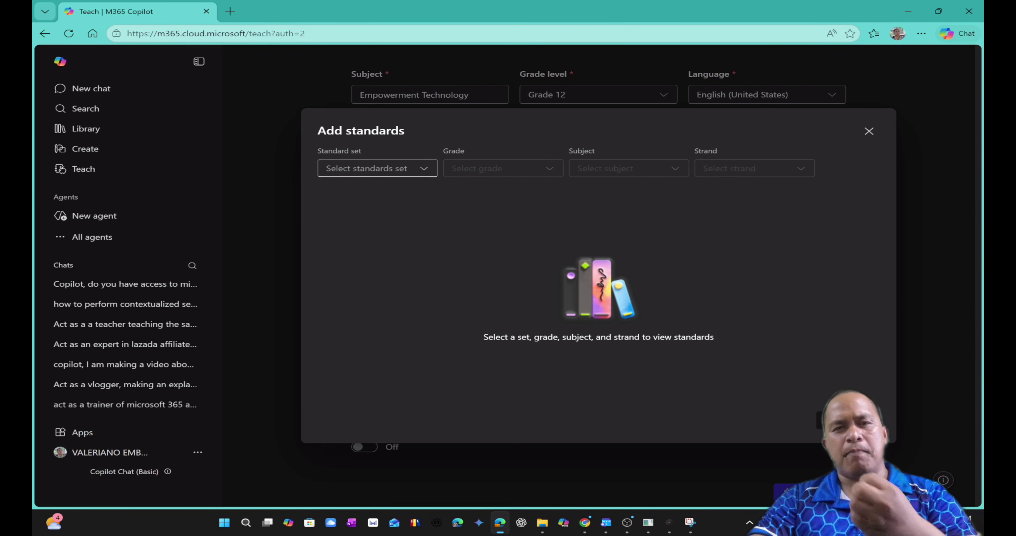
left_click(371, 169)
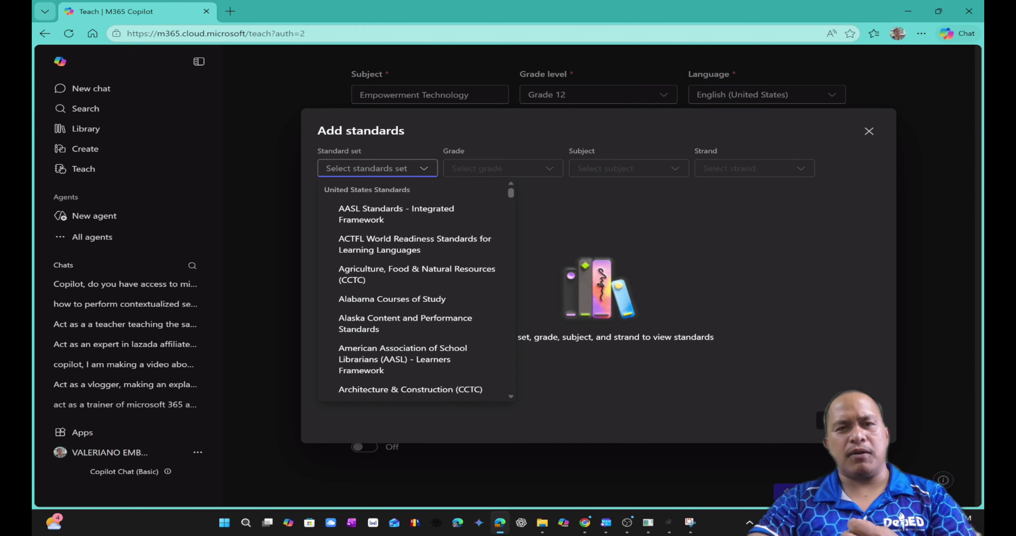
scroll(410, 291, "down", 3)
scroll(411, 291, "down", 4)
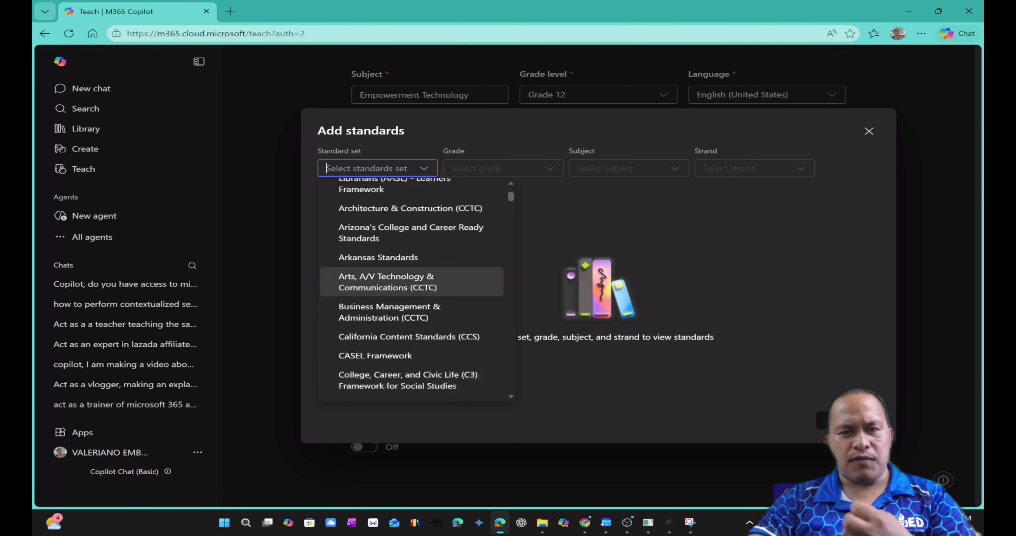
scroll(410, 304, "down", 4)
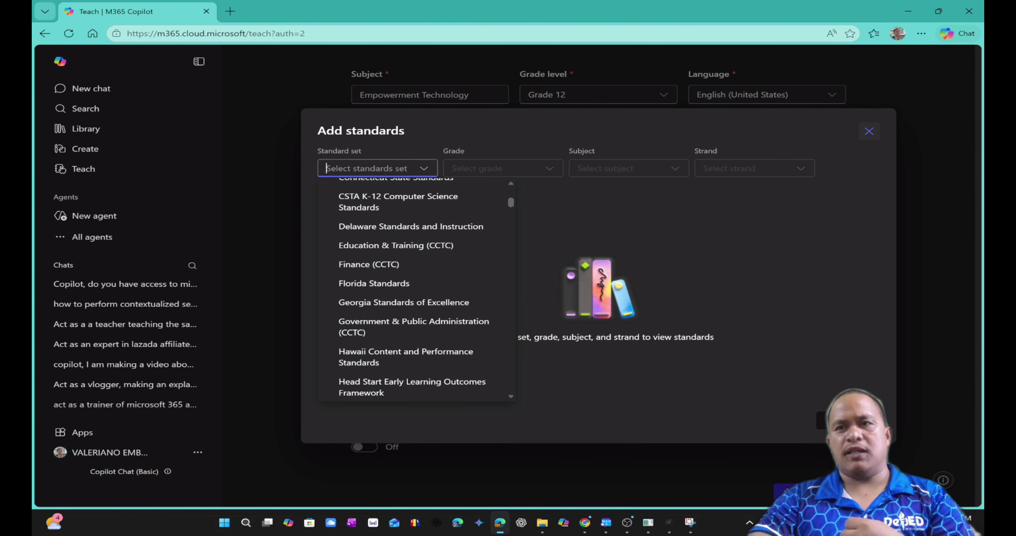
left_click(869, 131)
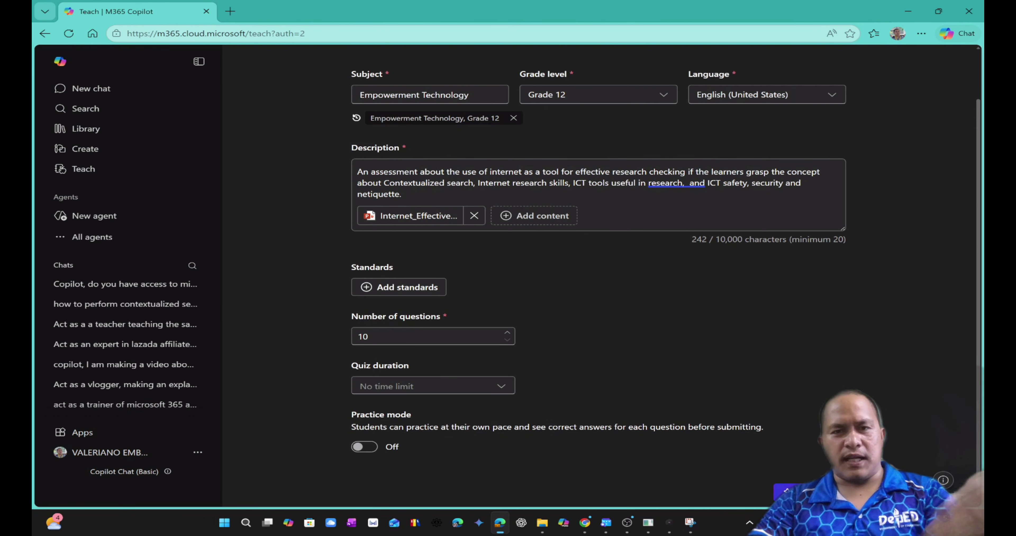
Set the number of quiz questions to 20
left_click(394, 336)
double_click(363, 336)
type("15")
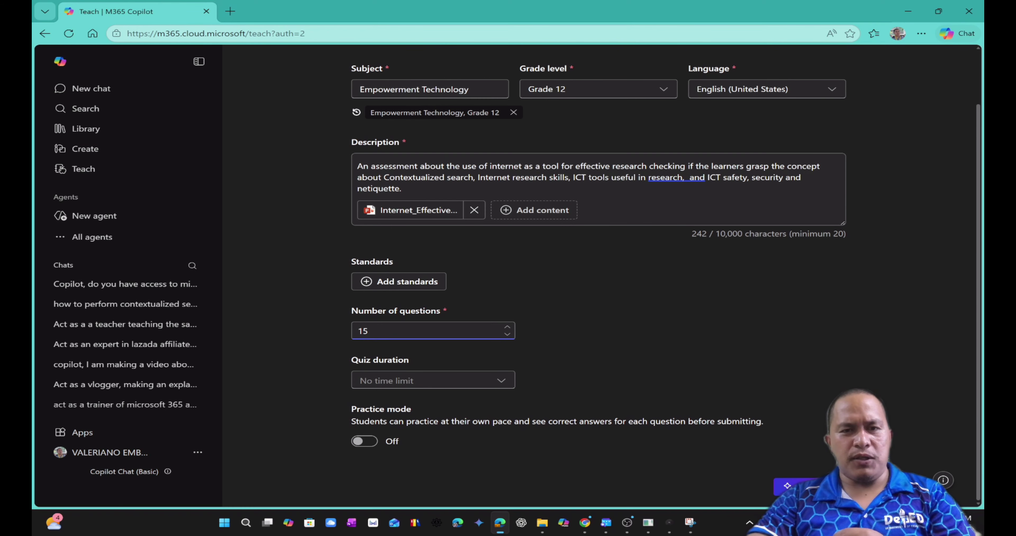
left_click(507, 327)
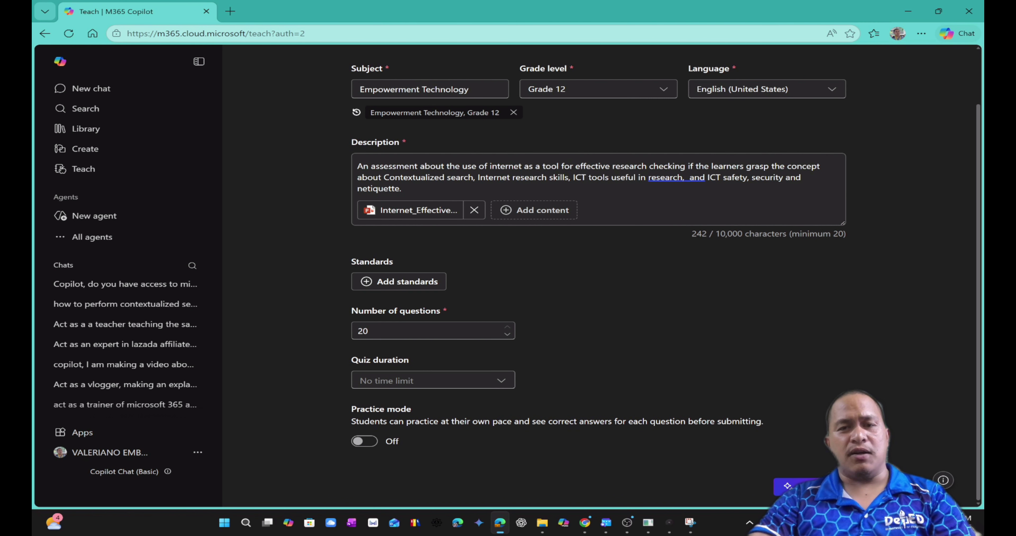
Set the quiz duration to 15 minutes and generate the quiz
left_click(502, 381)
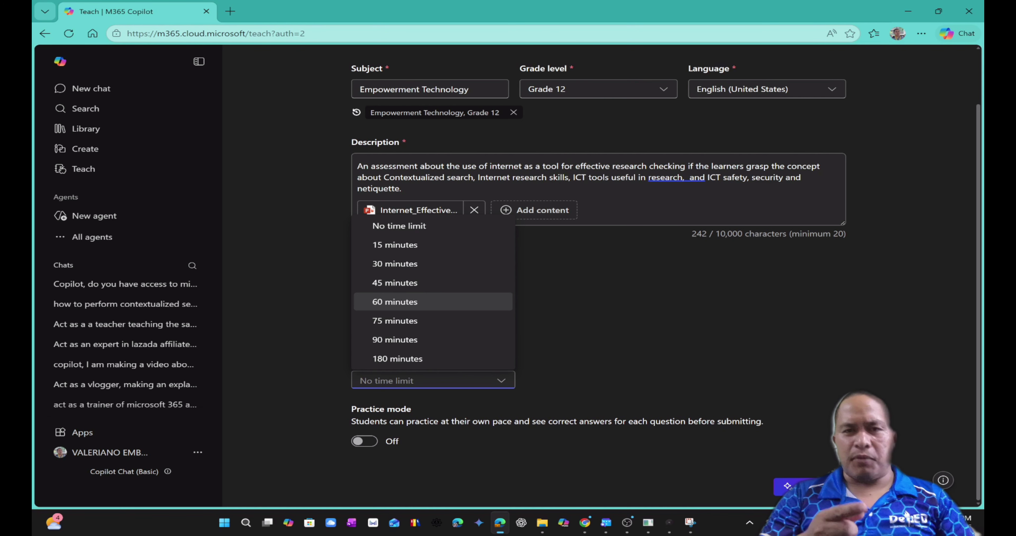
key("Down")
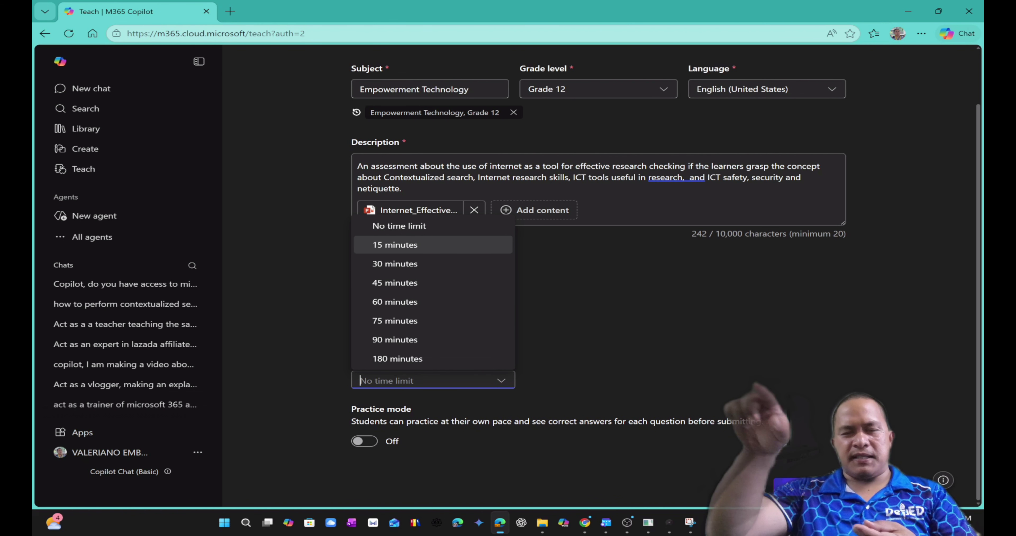
left_click(410, 245)
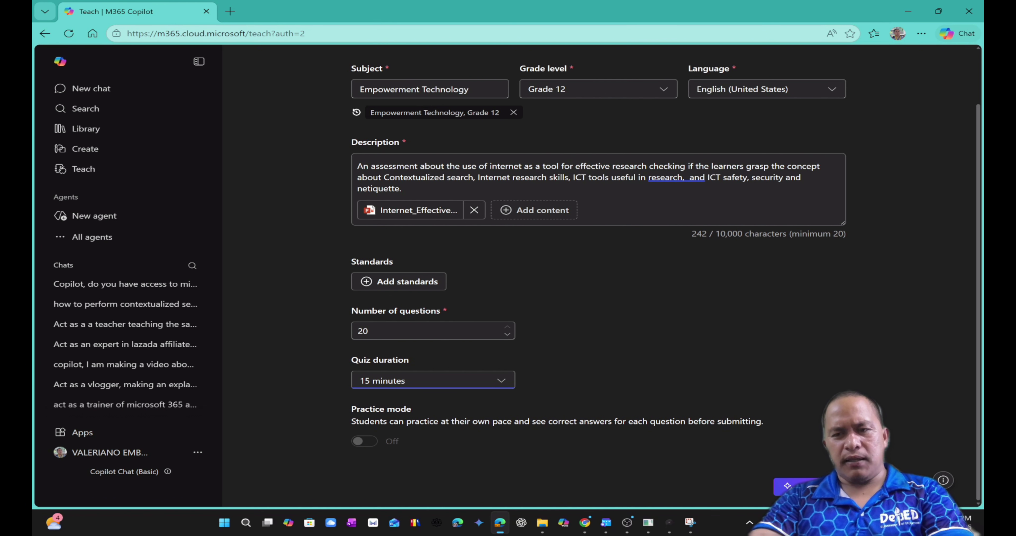
left_click(811, 487)
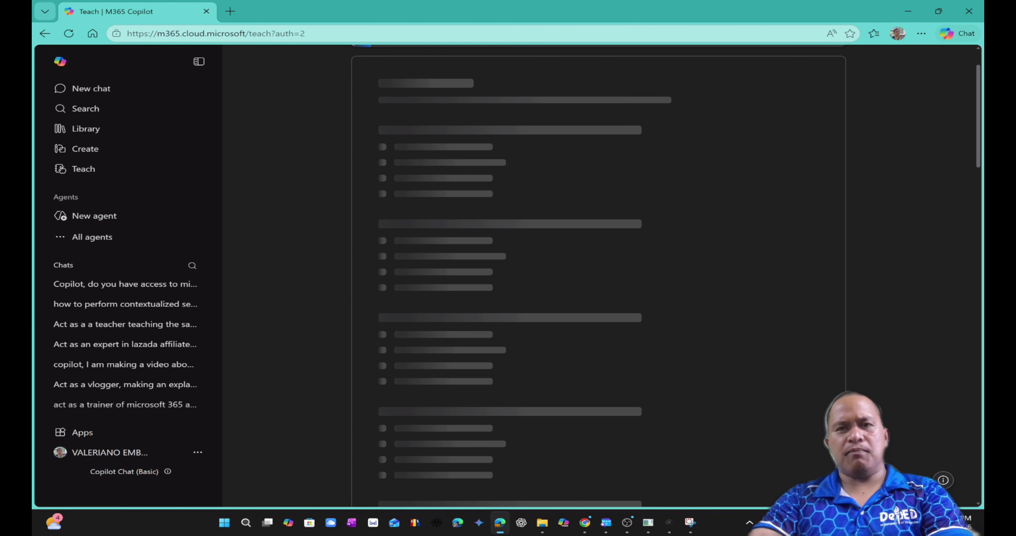
scroll(811, 487, "up", 2)
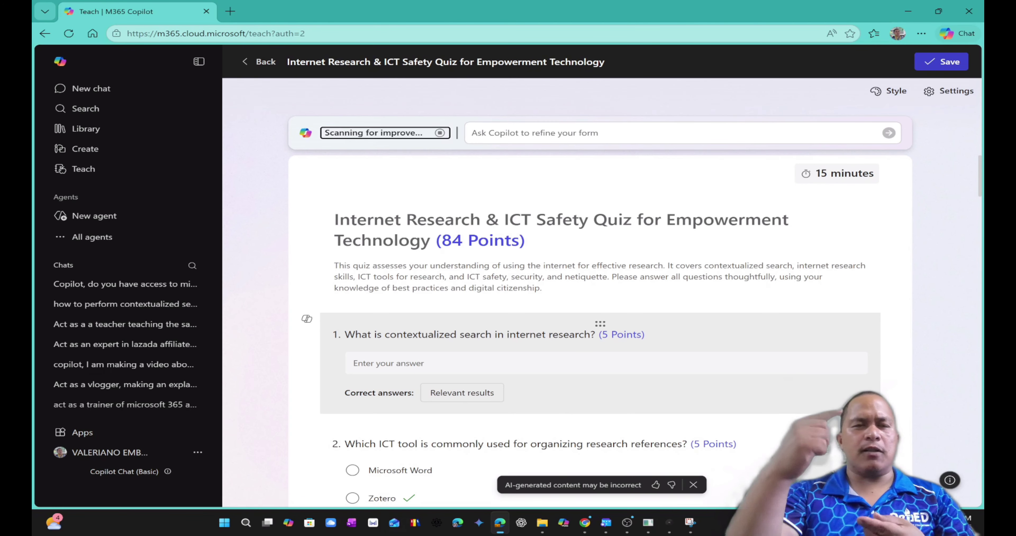
Open the Microsoft Forms site, forms.microsoft.com, in a new browser tab and dismiss the What's new announcement
left_click(230, 12)
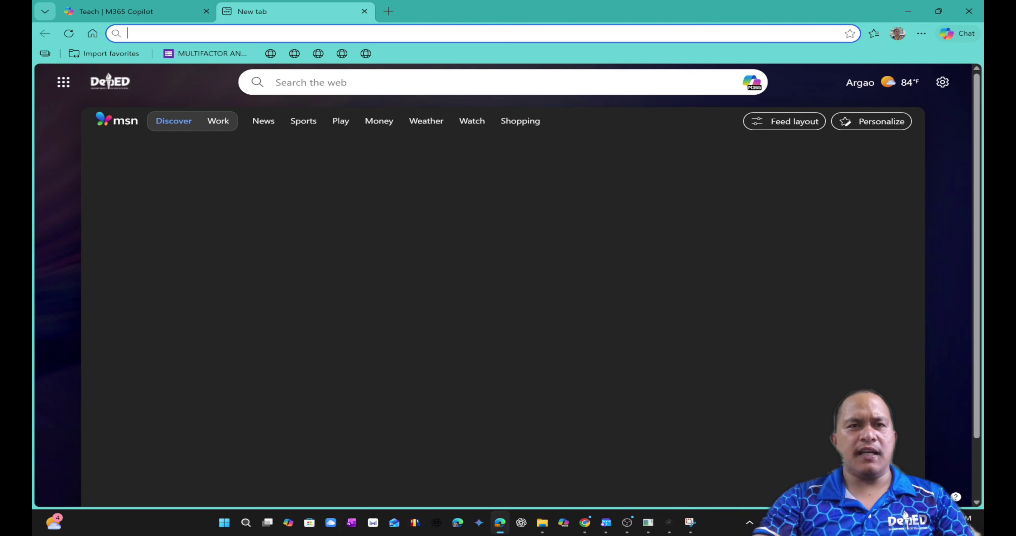
type("m")
key("BackSpace")
key("BackSpace")
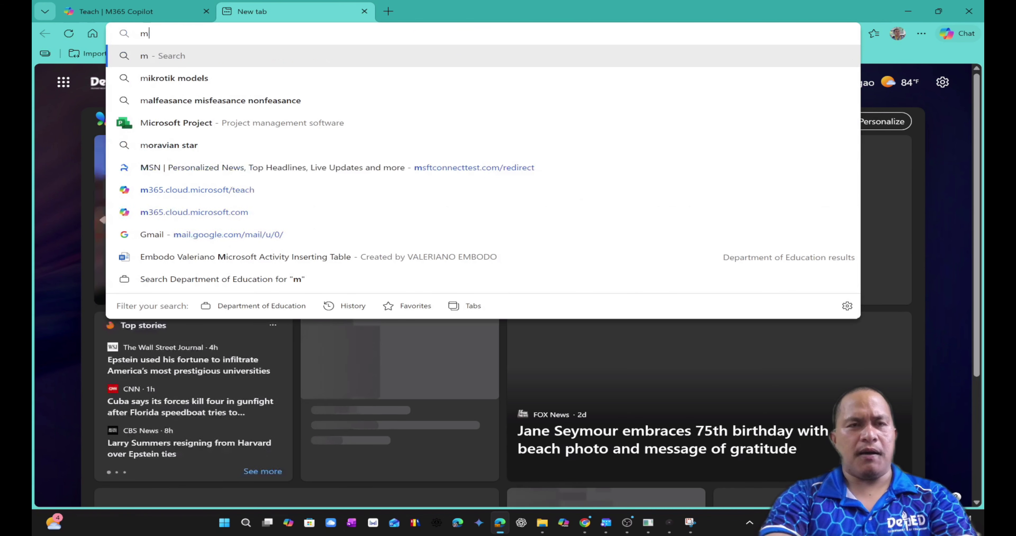
type("forms.mcirosof")
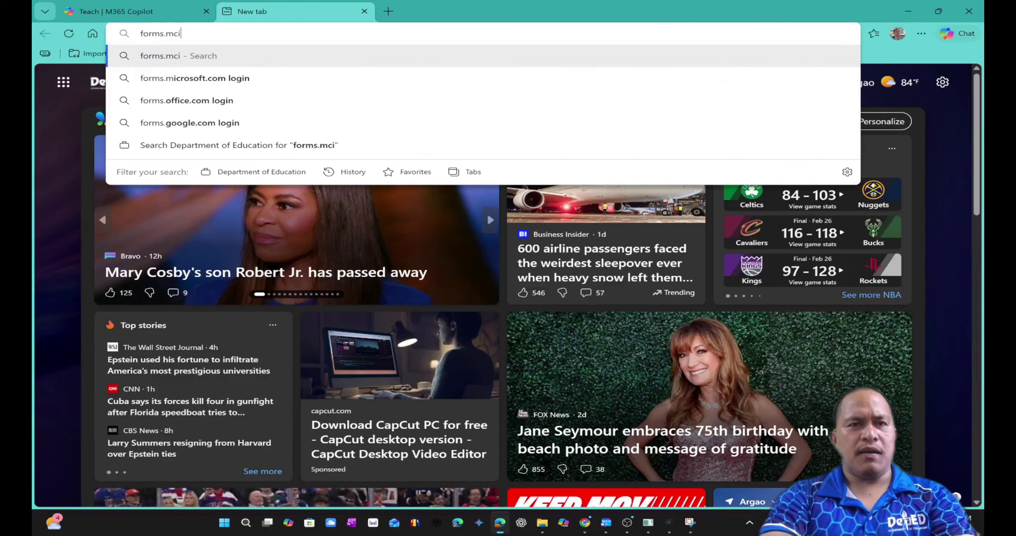
key("BackSpace")
key("BackSpace")
key("BackSpace")
key("BackSpace")
key("BackSpace")
key("BackSpace")
type("ro")
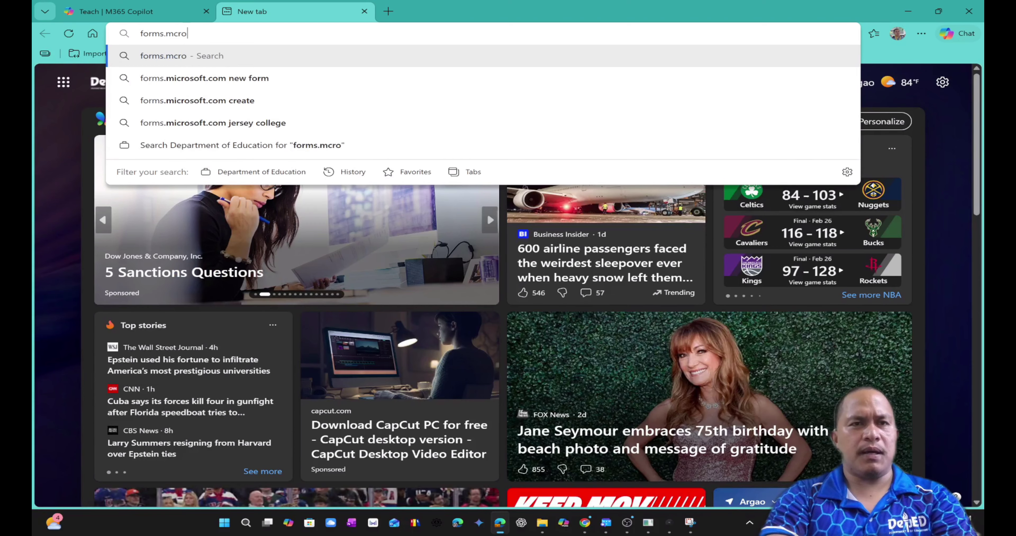
key("BackSpace")
key("BackSpace")
type("ic")
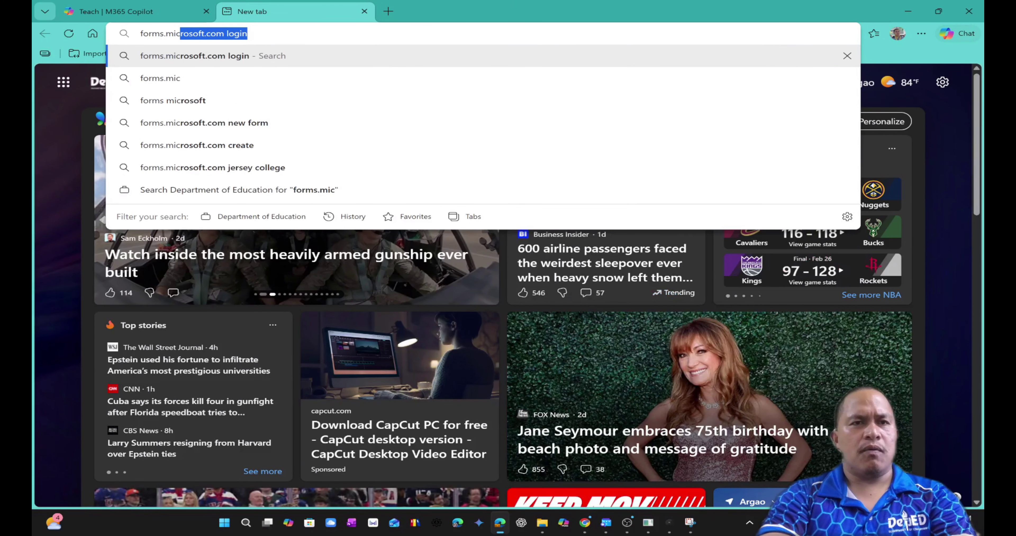
key("Right")
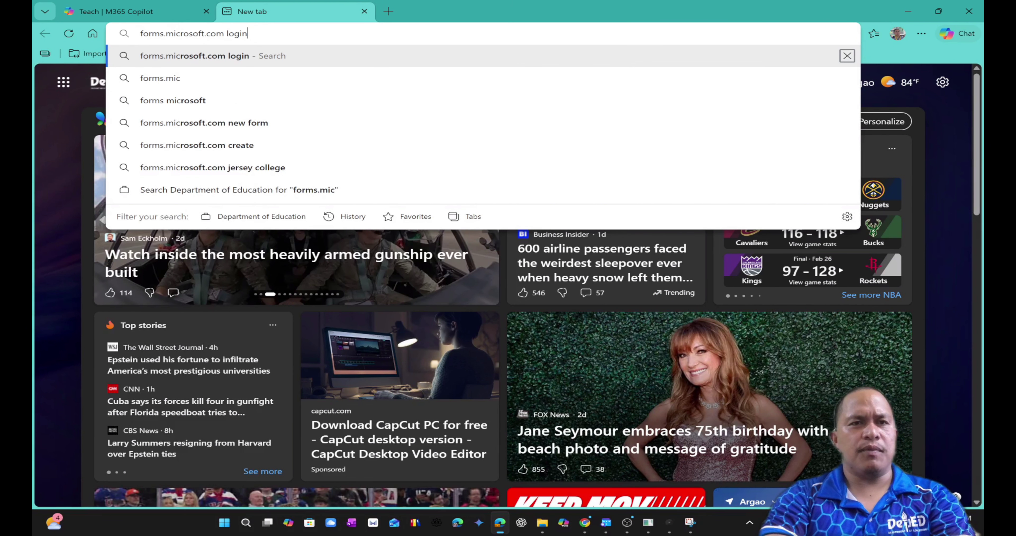
key("BackSpace")
key("BackSpace")
key("BackSpace")
key("BackSpace")
key("BackSpace")
key("BackSpace")
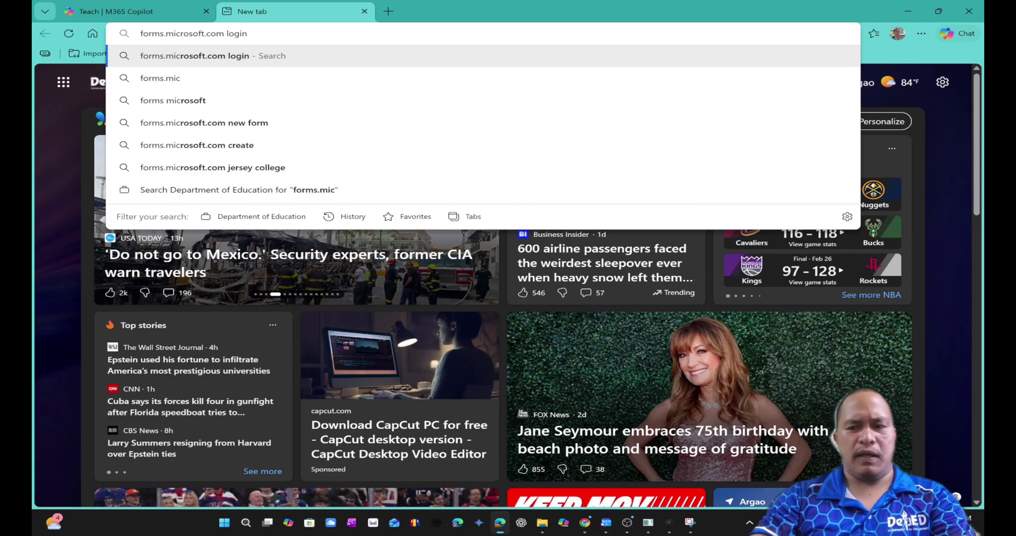
key("Return")
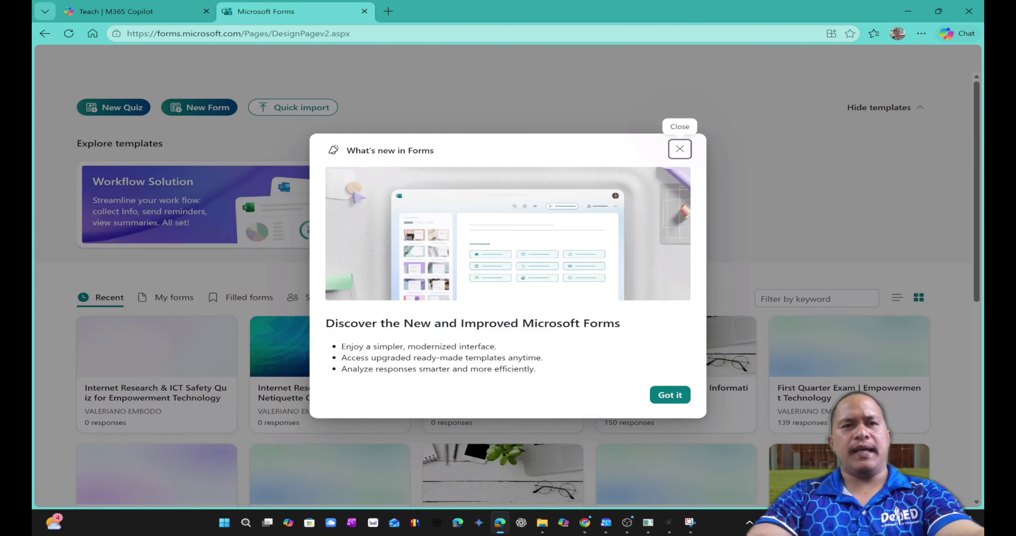
key("Escape")
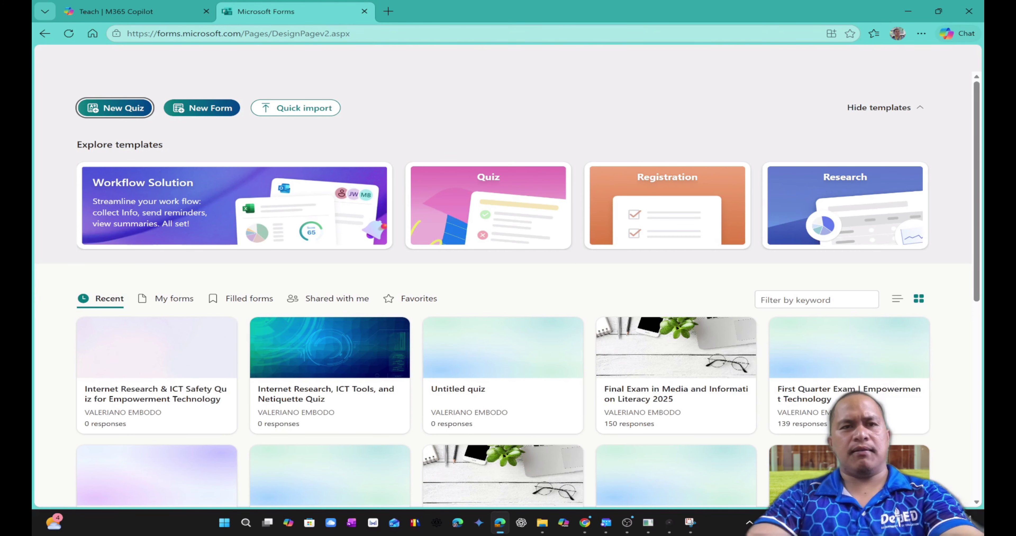
Open a new blank quiz in Microsoft Forms and close it to return to the generated quiz in Copilot
key("Return")
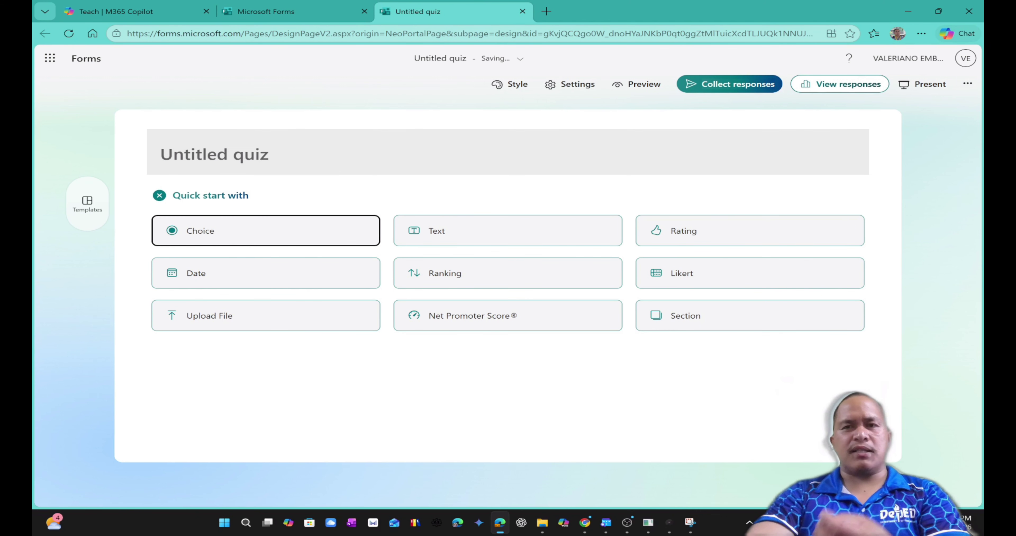
left_click(522, 11)
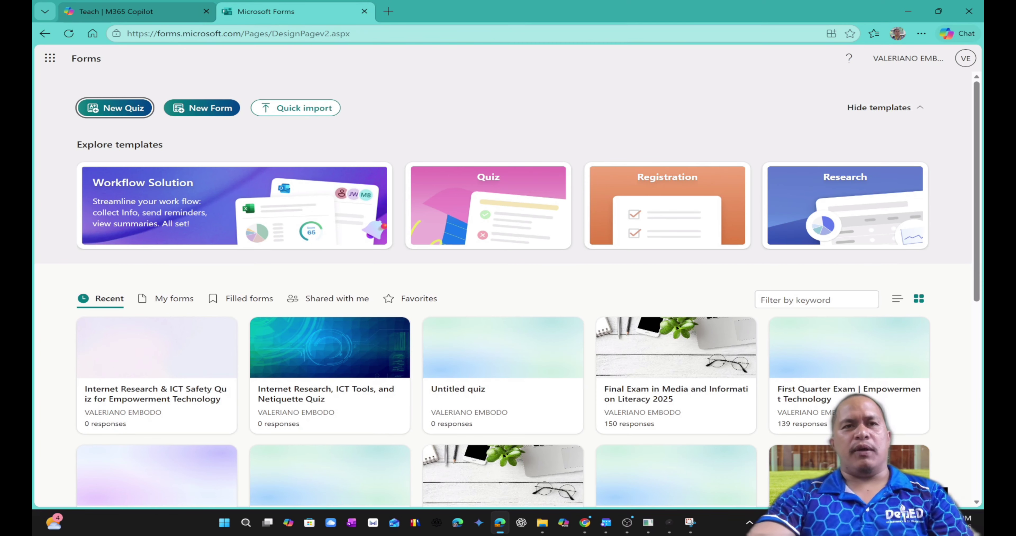
key("ctrl+1")
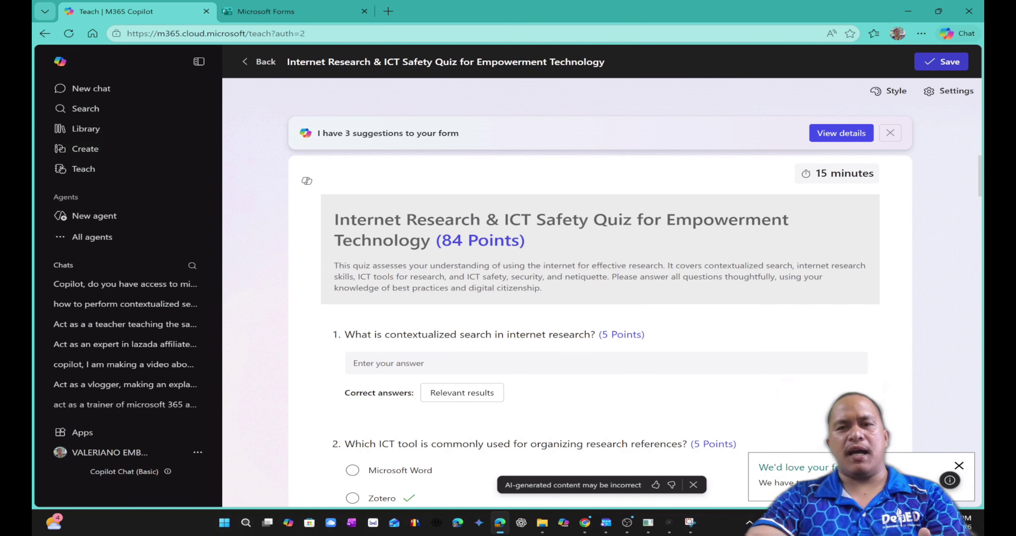
Review the generated quiz's title, description and first six questions with their points and correct answers
scroll(600, 315, "down", 3)
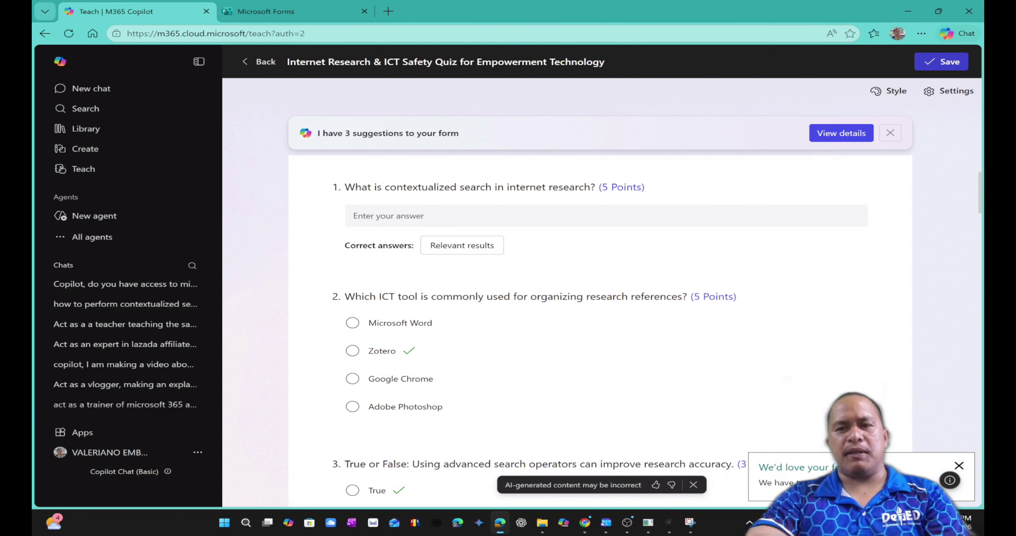
scroll(600, 339, "down", 1)
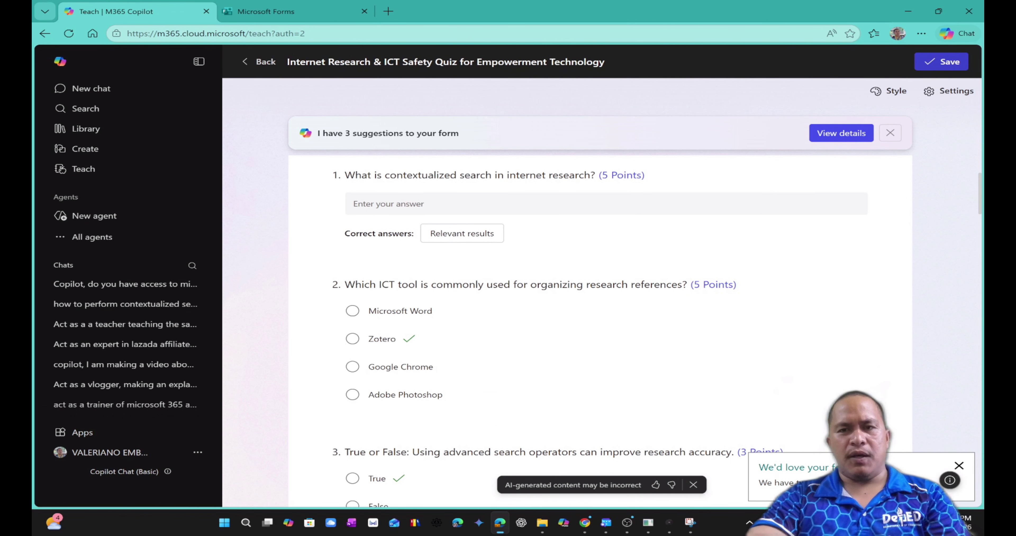
scroll(600, 316, "down", 10)
scroll(600, 316, "up", 15)
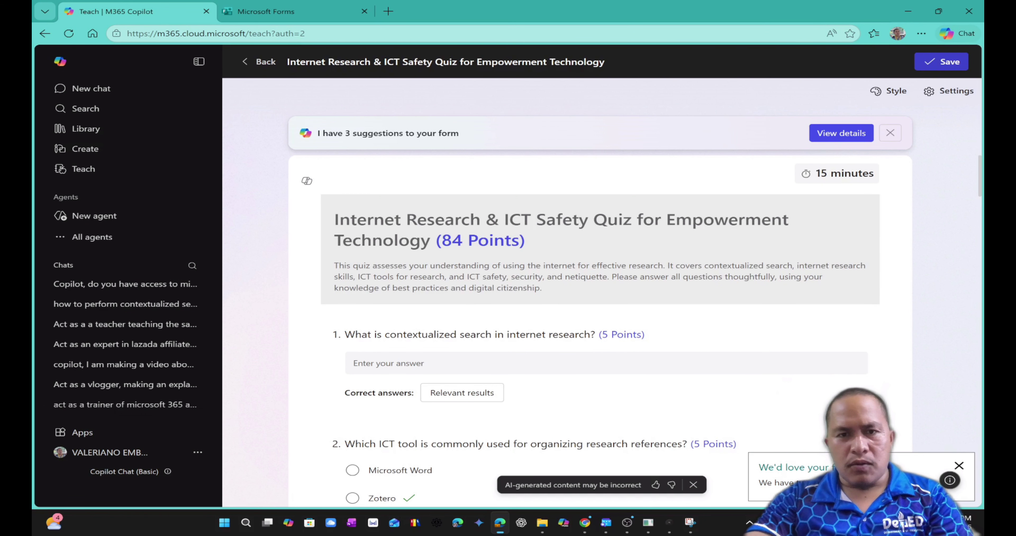
scroll(597, 270, "down", 1)
scroll(597, 269, "up", 1)
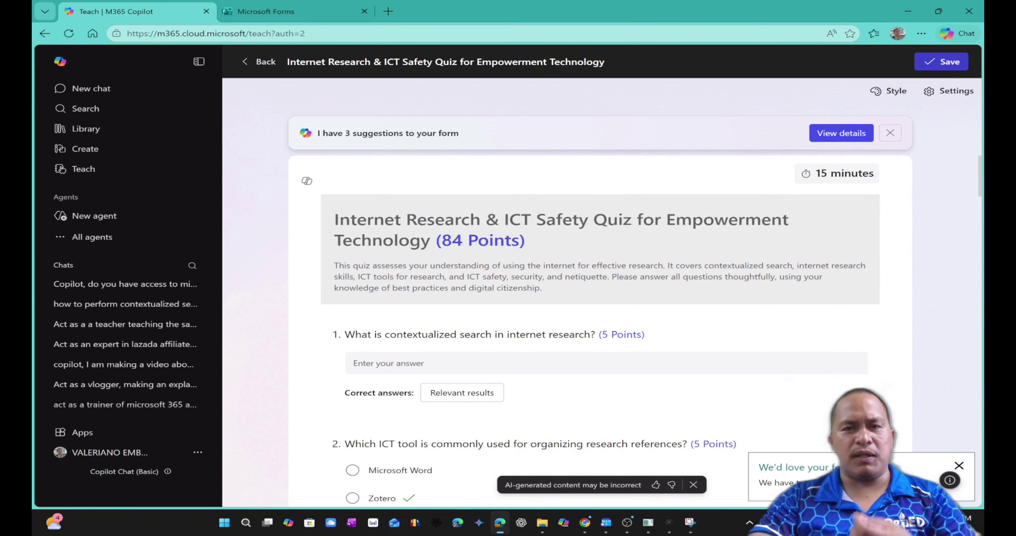
scroll(596, 276, "down", 1)
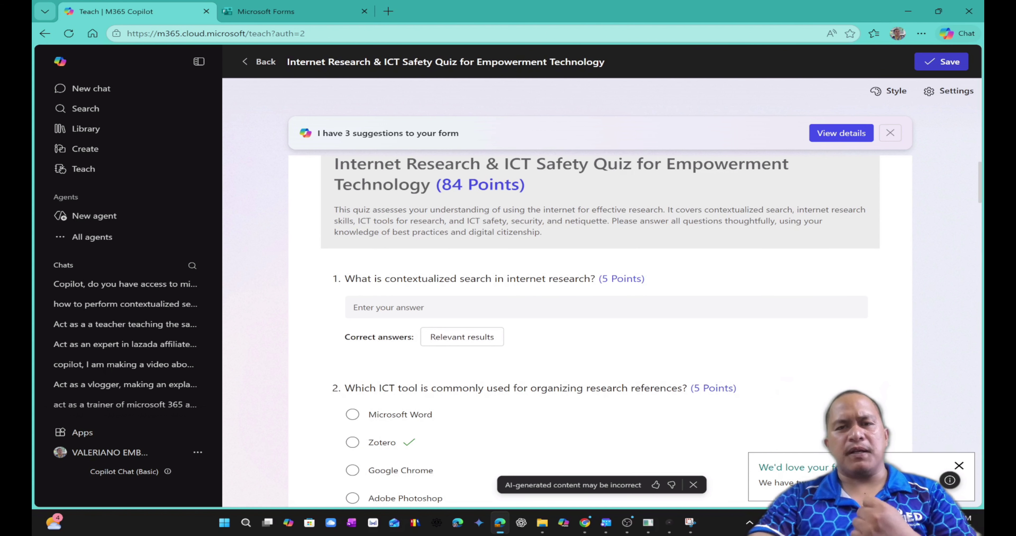
scroll(600, 331, "down", 3)
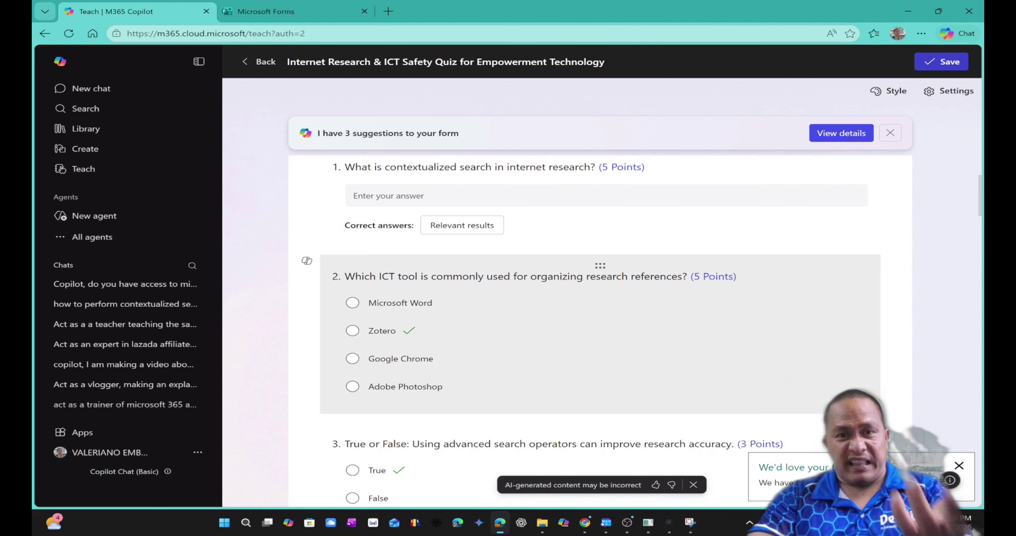
scroll(600, 355, "down", 5)
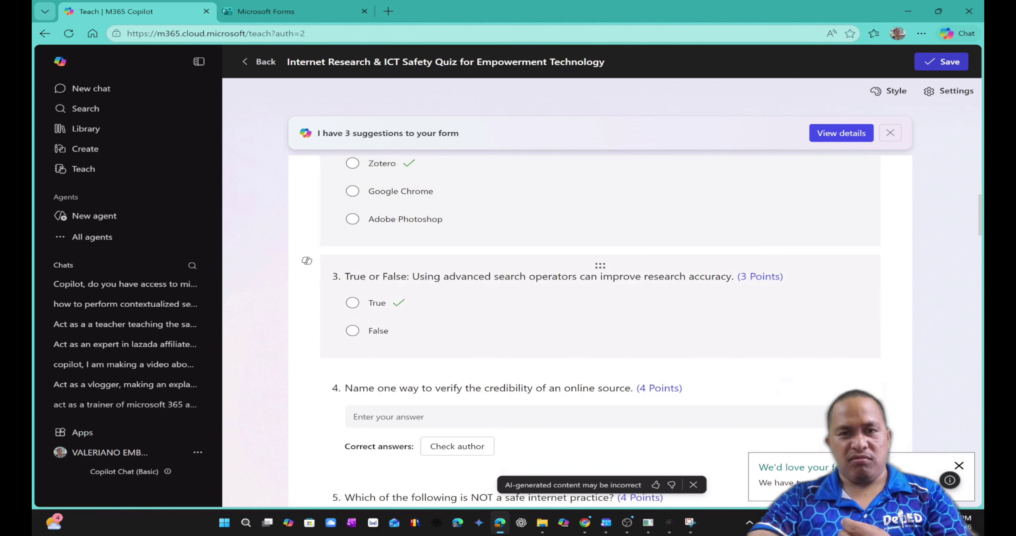
scroll(600, 315, "down", 6)
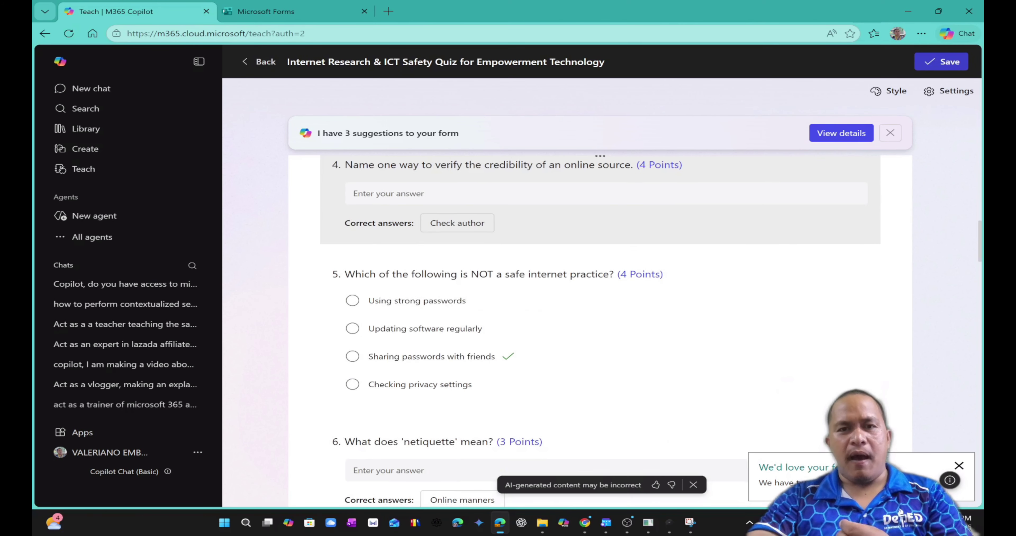
Review questions 7 to 20 of the generated quiz with their points and correct answers
scroll(599, 315, "down", 7)
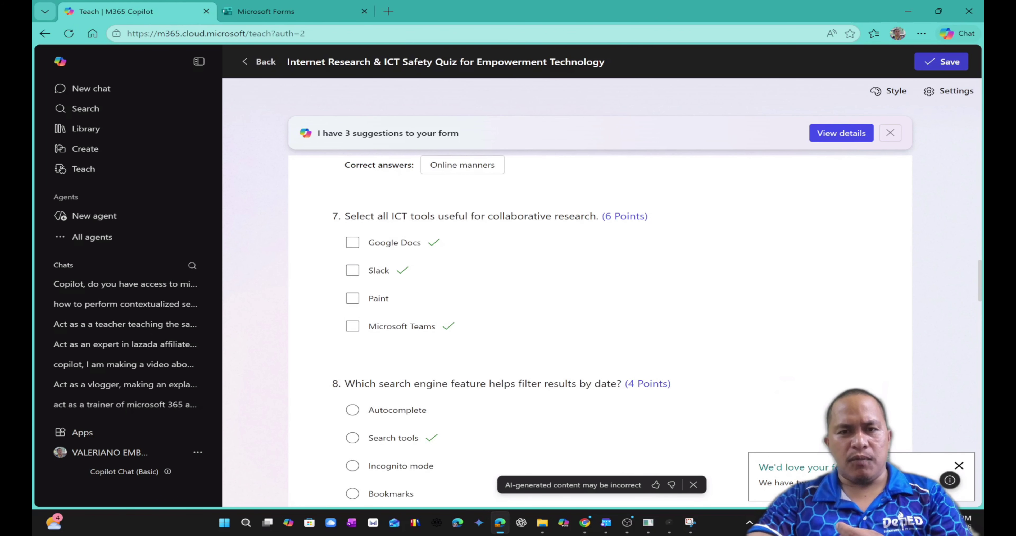
scroll(600, 316, "down", 8)
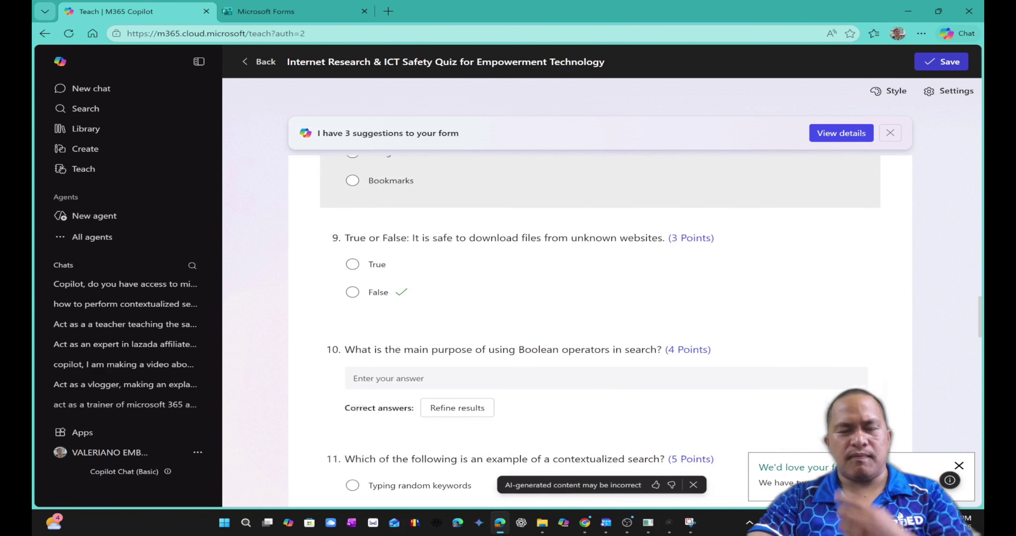
scroll(600, 315, "down", 8)
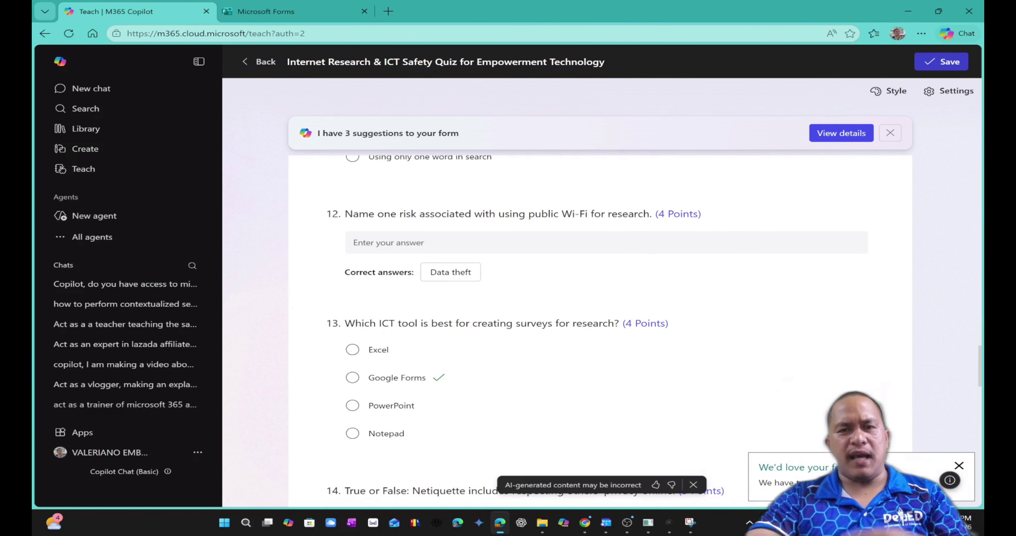
scroll(600, 316, "down", 8)
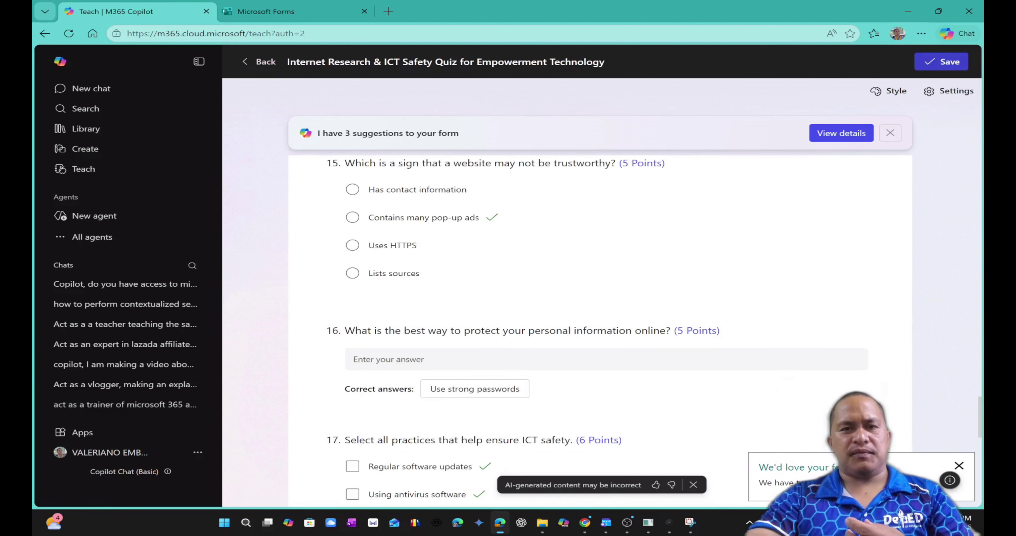
scroll(600, 316, "down", 10)
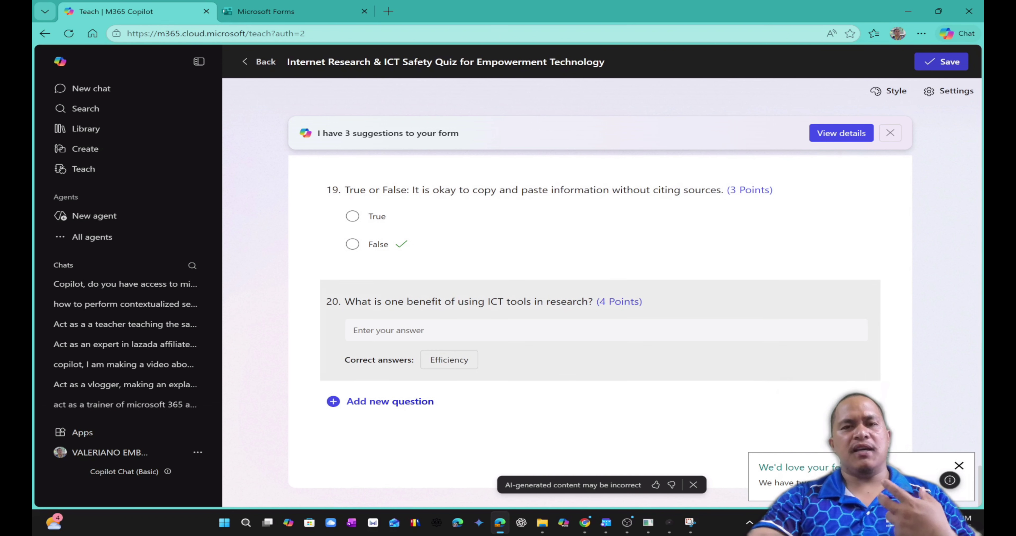
scroll(601, 340, "up", 8)
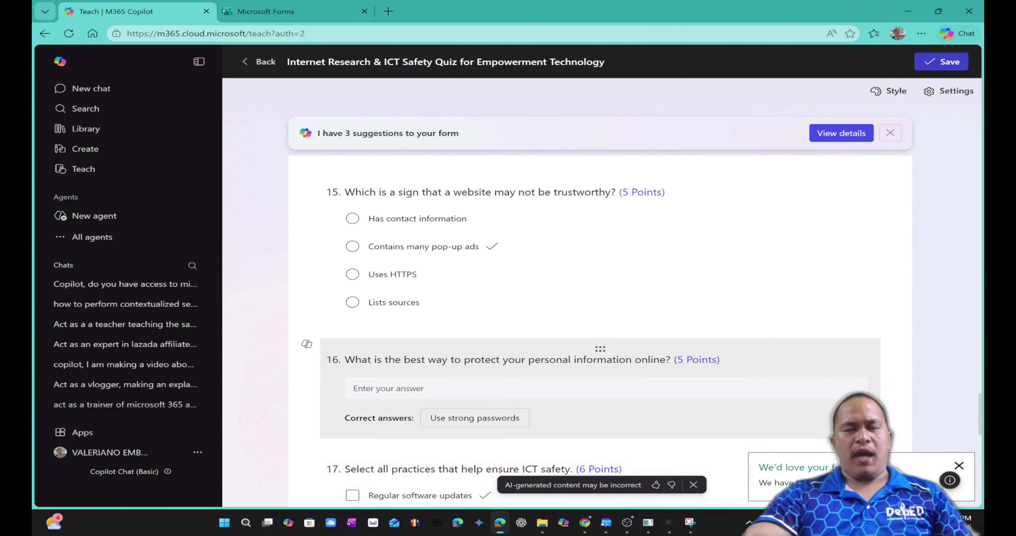
scroll(592, 316, "up", 4)
Open another blank quiz in Microsoft Forms, close it and return to the generated quiz in Copilot
left_click(265, 11)
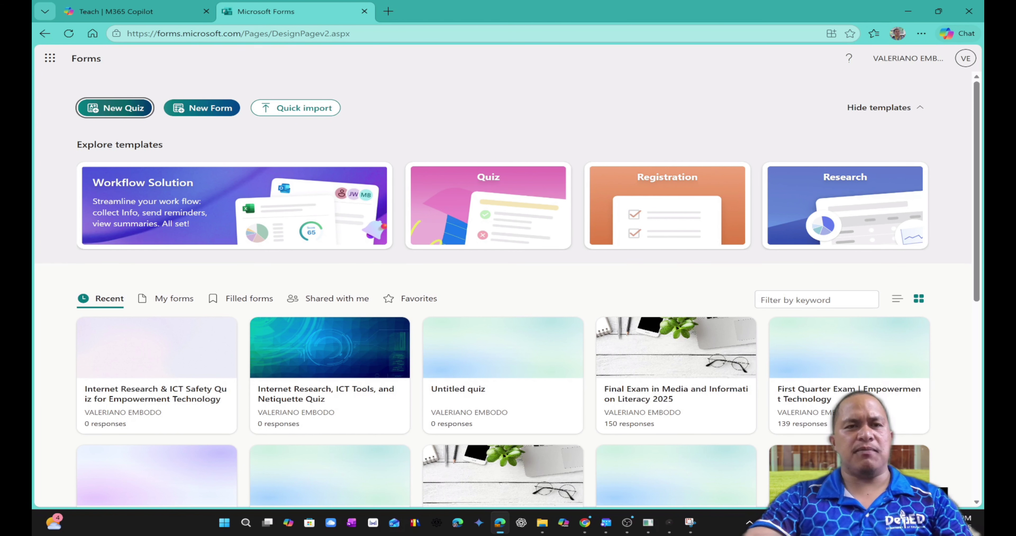
left_click(116, 108)
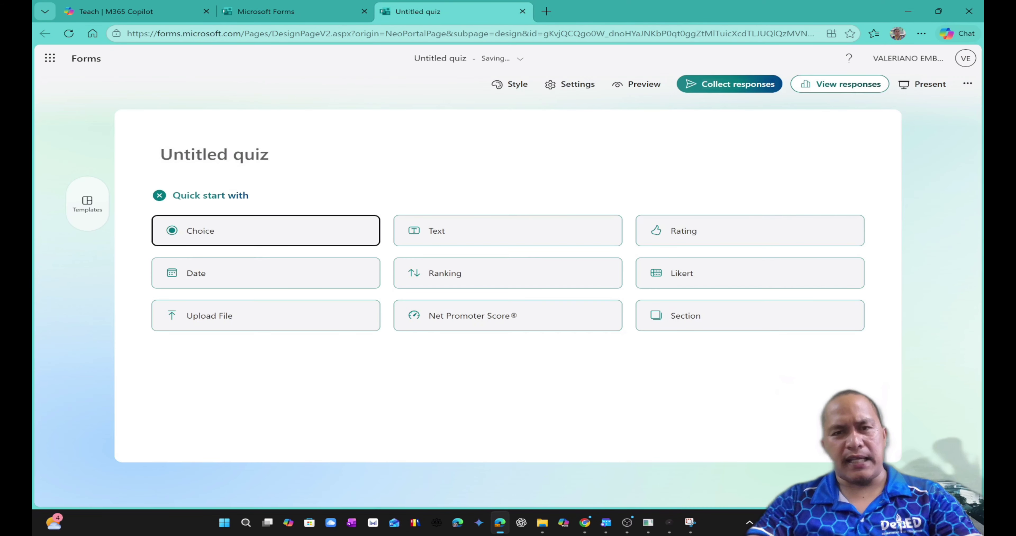
left_click(522, 12)
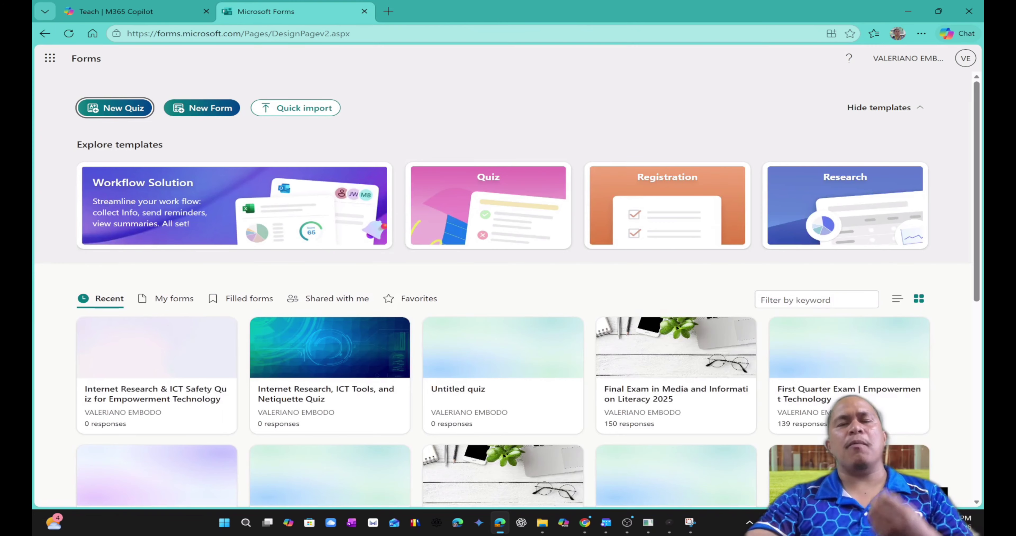
left_click(138, 11)
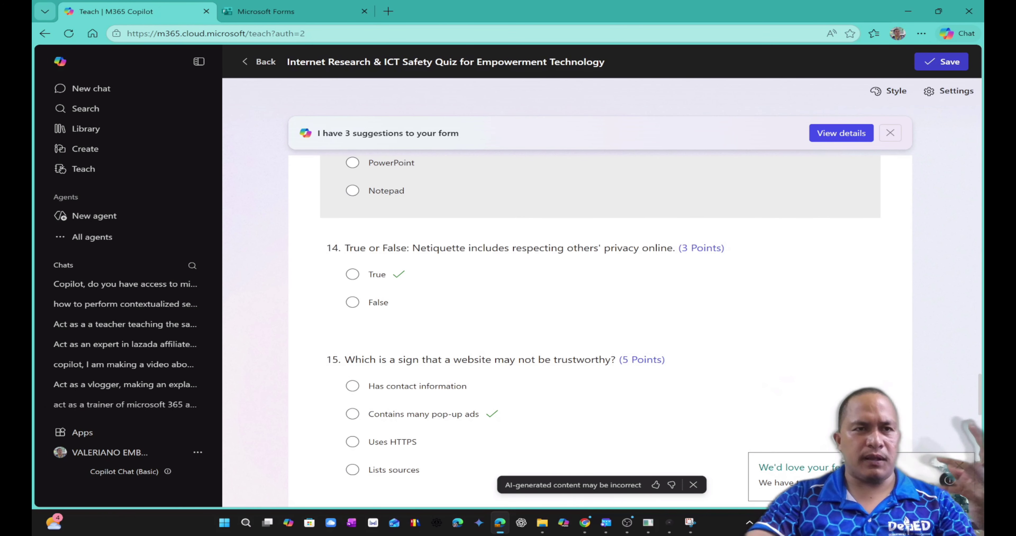
Reread the generated quiz from its first questions through question 20 and go back to its title and description
scroll(600, 276, "up", 6)
scroll(600, 316, "up", 15)
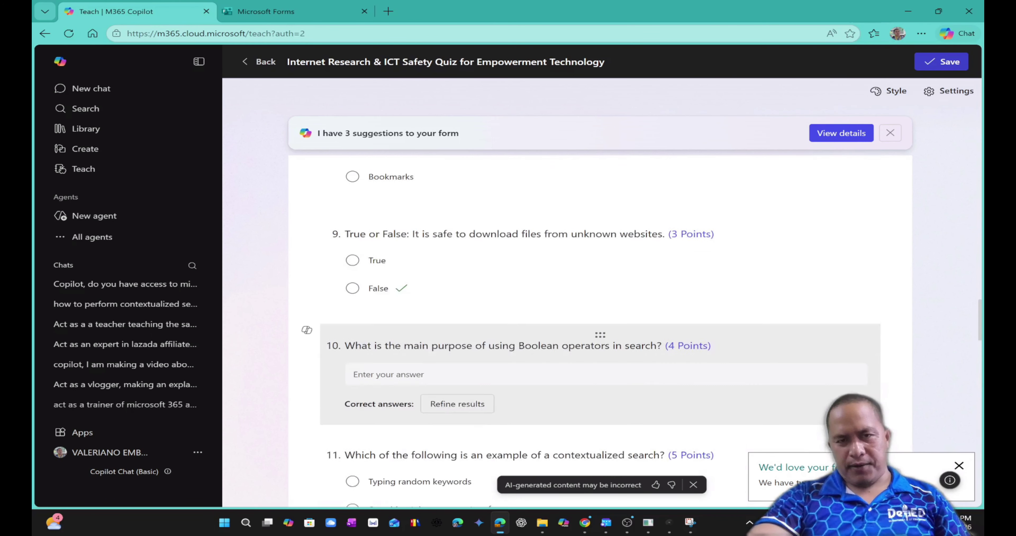
scroll(600, 316, "up", 10)
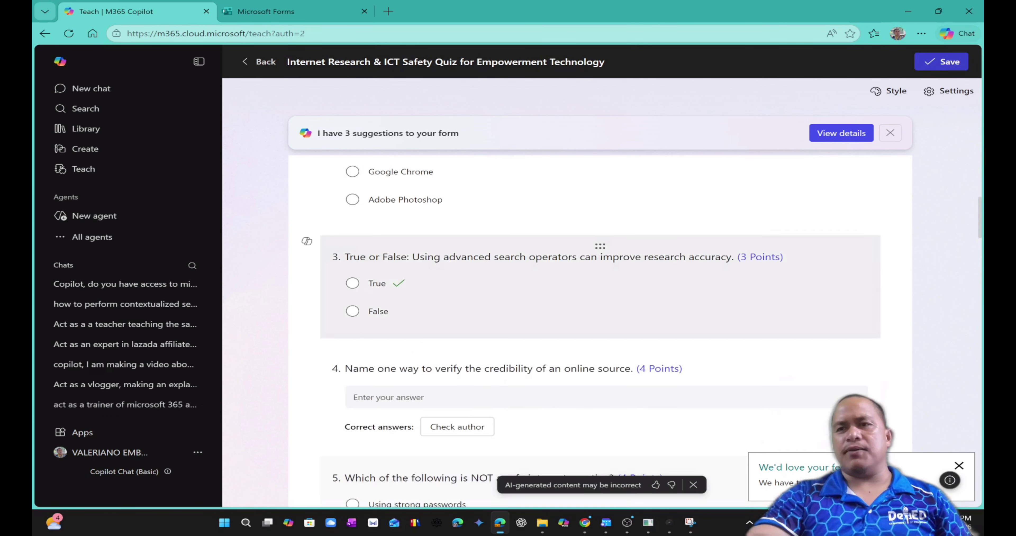
scroll(600, 316, "down", 15)
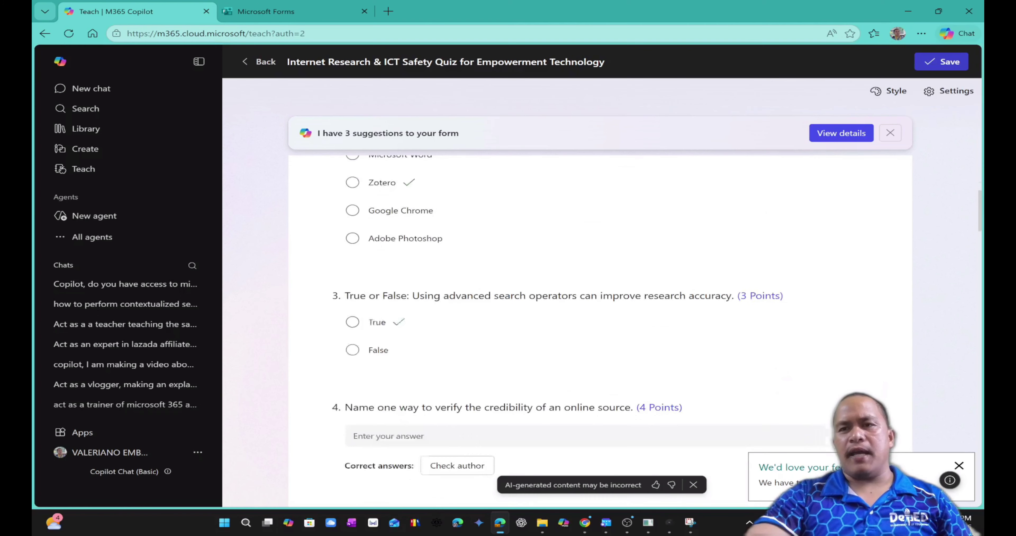
scroll(600, 315, "down", 8)
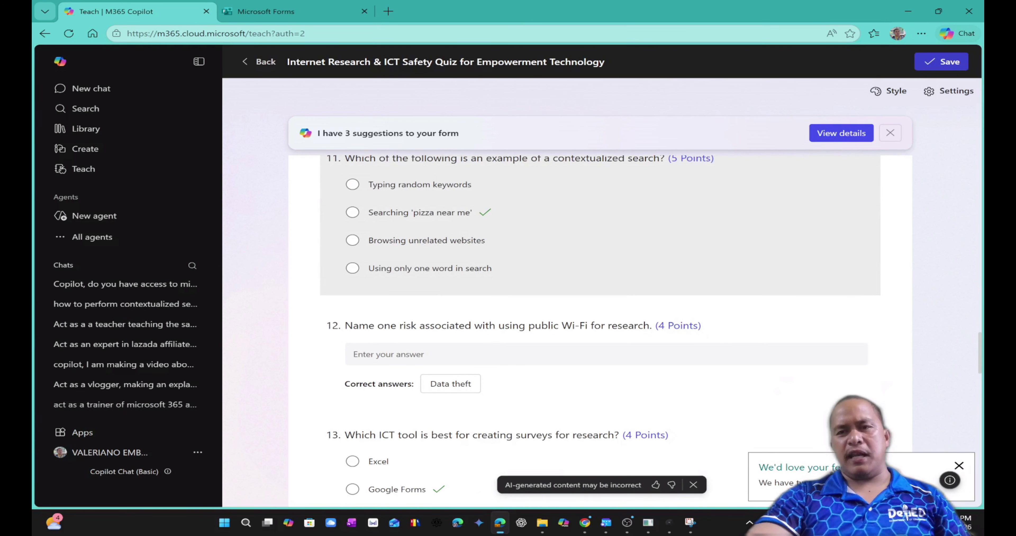
scroll(599, 276, "down", 5)
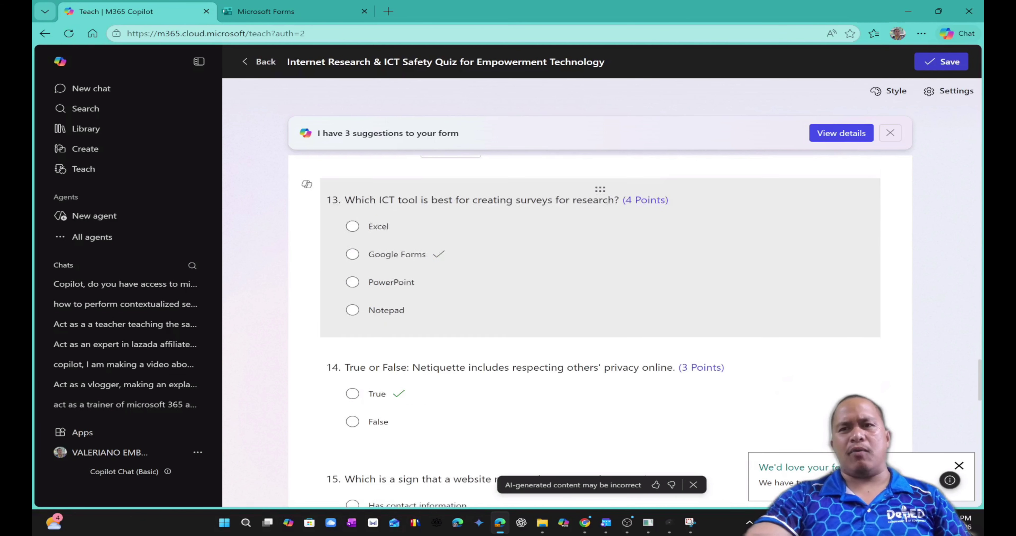
scroll(600, 276, "down", 5)
scroll(600, 276, "down", 5)
scroll(600, 276, "down", 5)
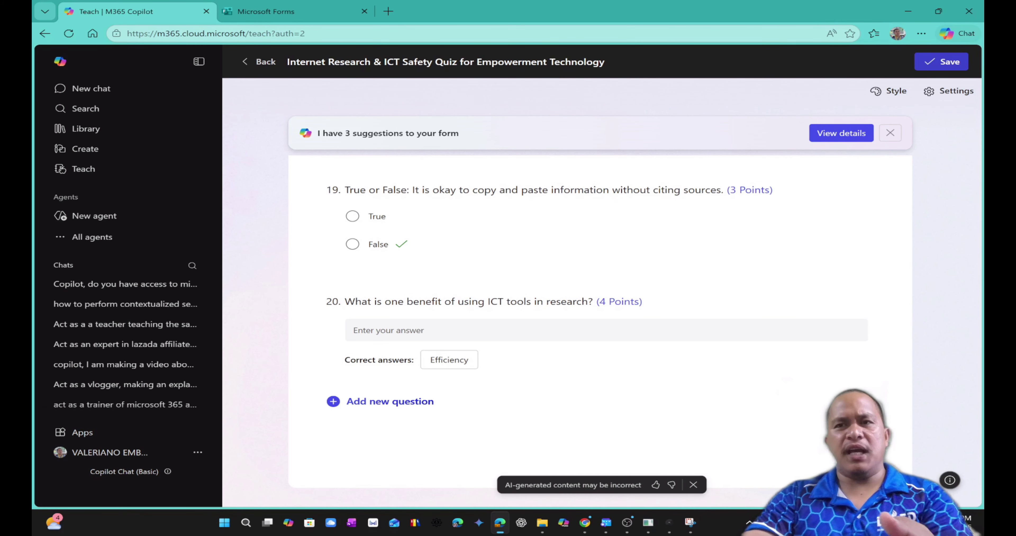
scroll(599, 197, "up", 15)
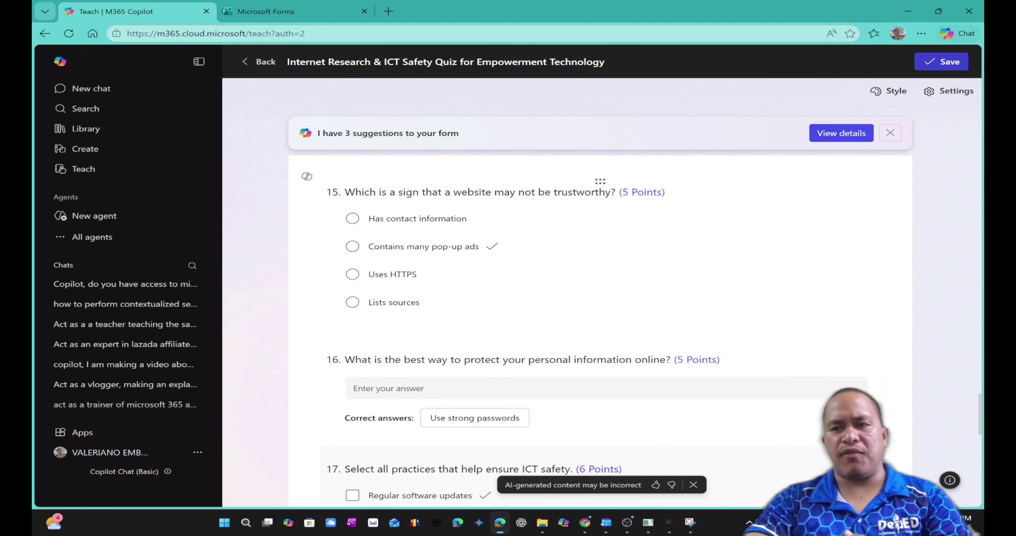
scroll(599, 296, "up", 15)
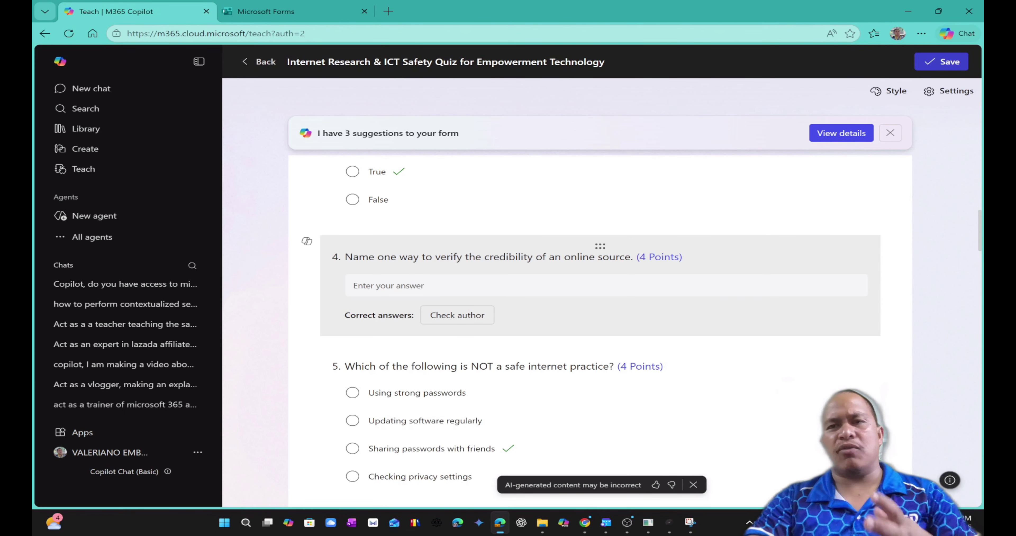
scroll(599, 327, "up", 10)
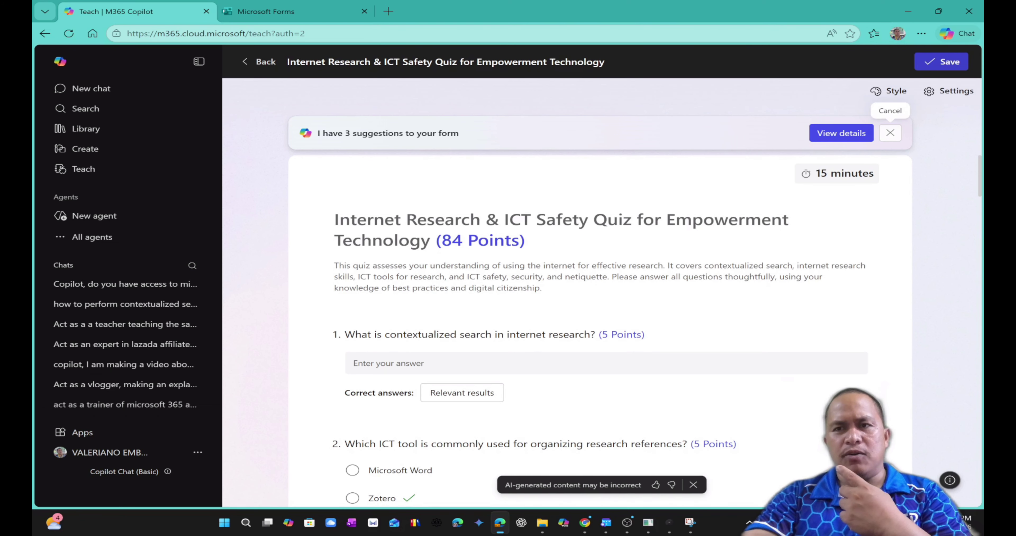
Save the generated quiz and check its questions through to question 20
left_click(943, 61)
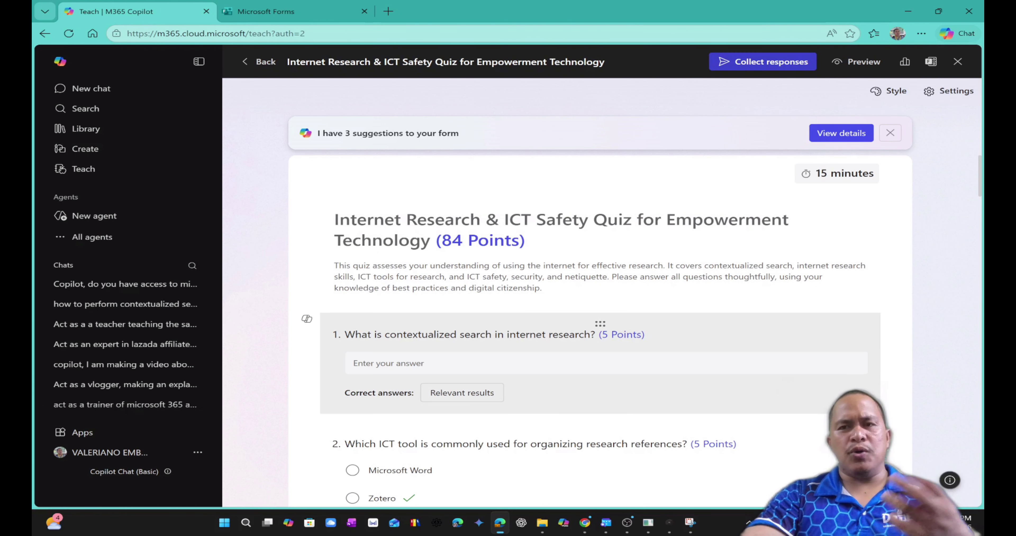
scroll(600, 332, "down", 20)
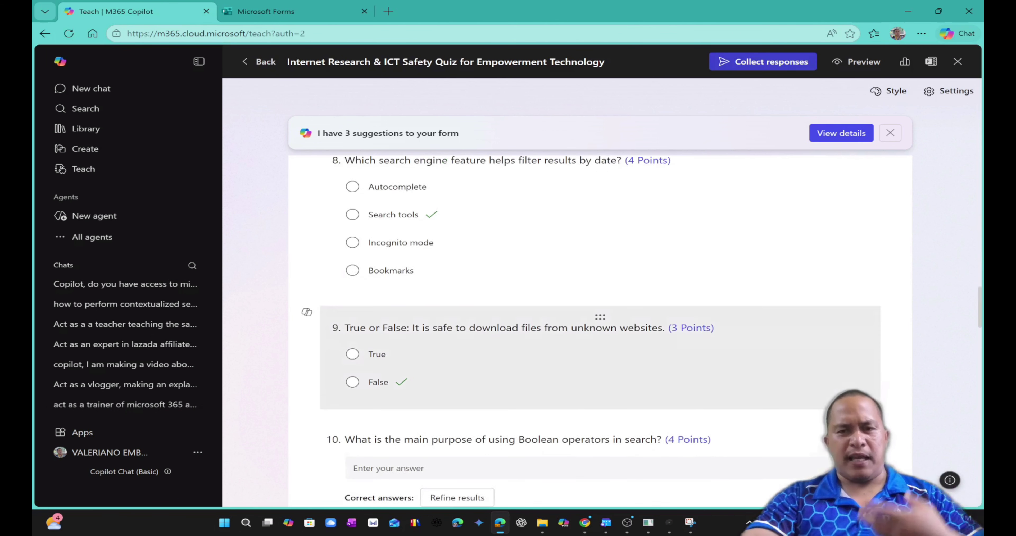
scroll(600, 331, "down", 18)
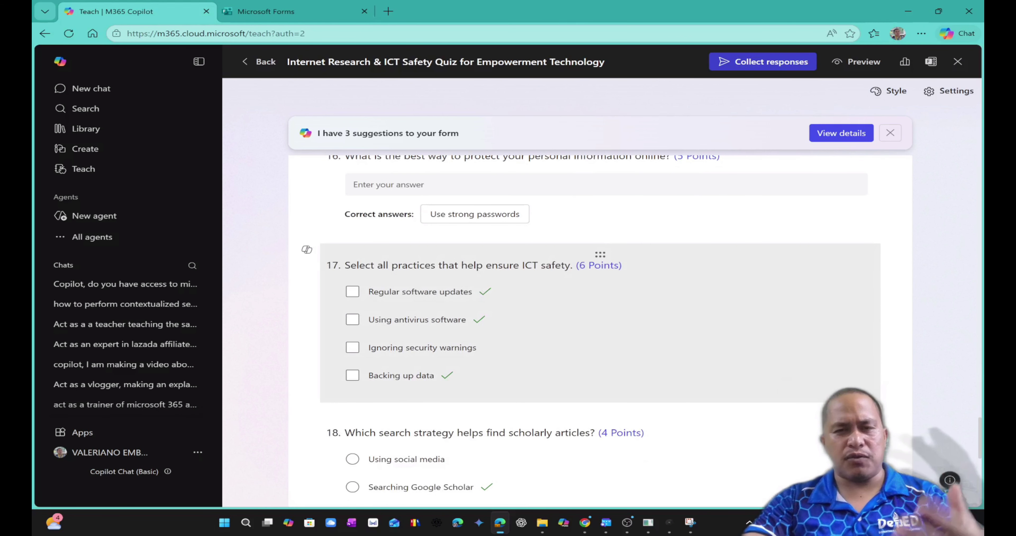
scroll(600, 331, "down", 10)
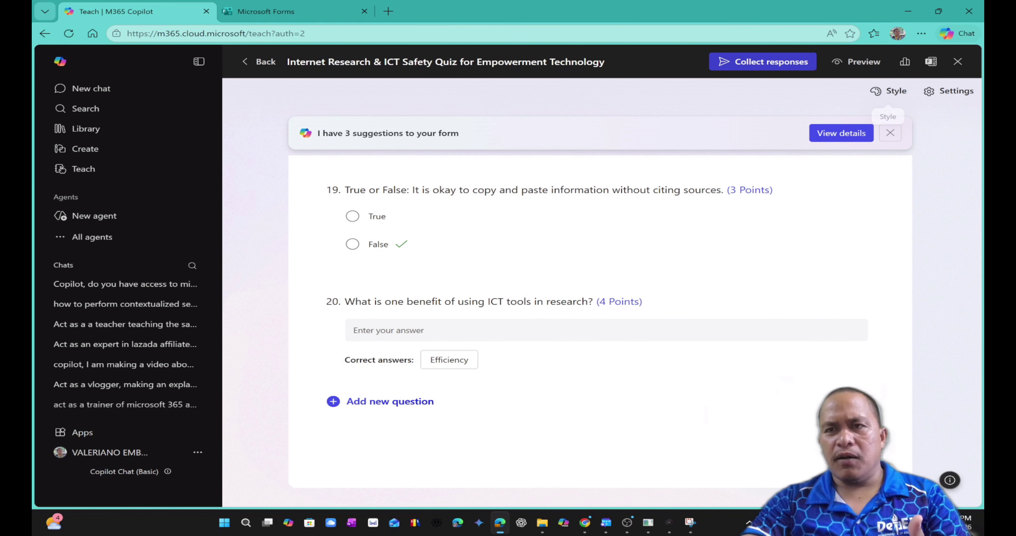
scroll(600, 316, "up", 5)
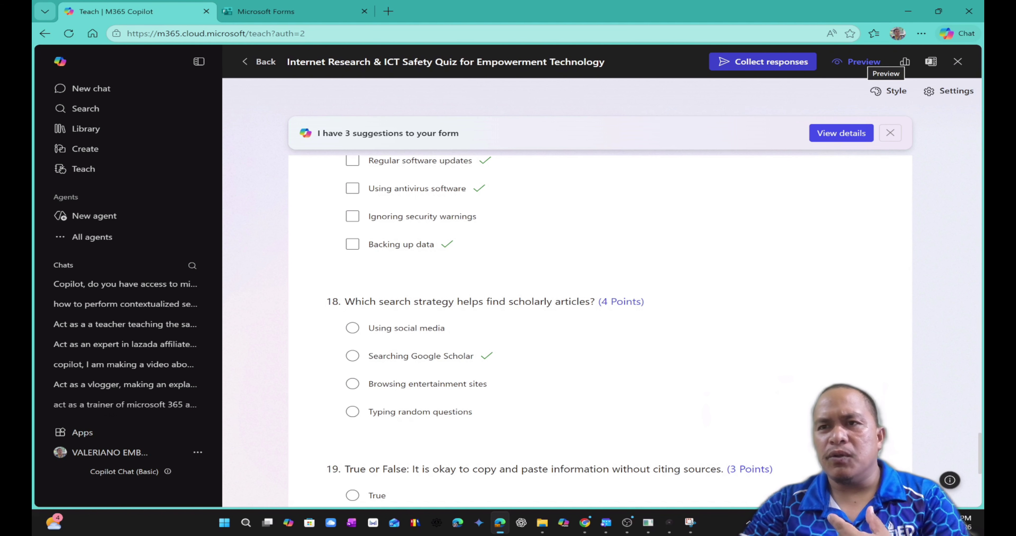
Preview the saved quiz in Microsoft Forms, signing in with the teacher's account, and close the preview to return to Copilot
left_click(864, 62)
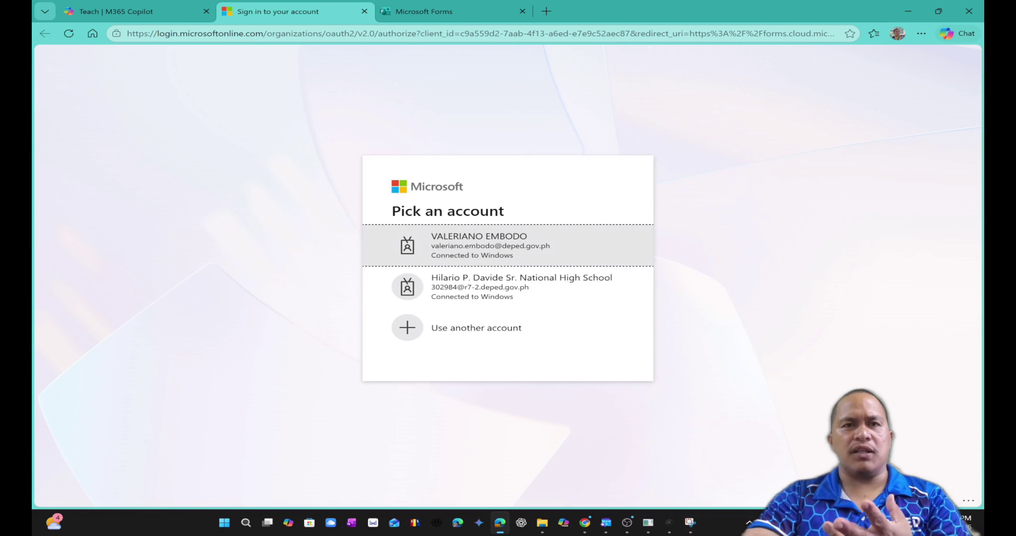
key("Return")
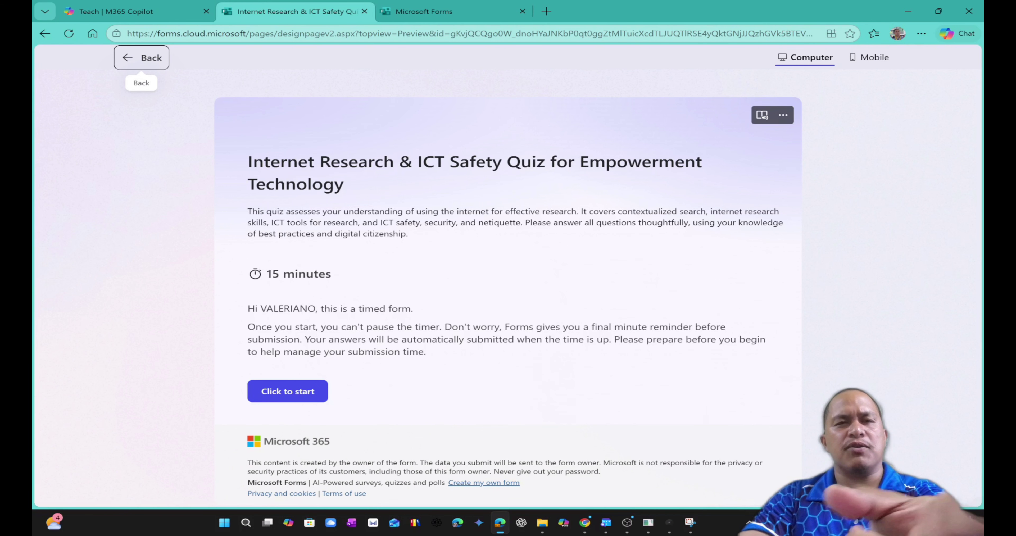
key("ctrl+Tab")
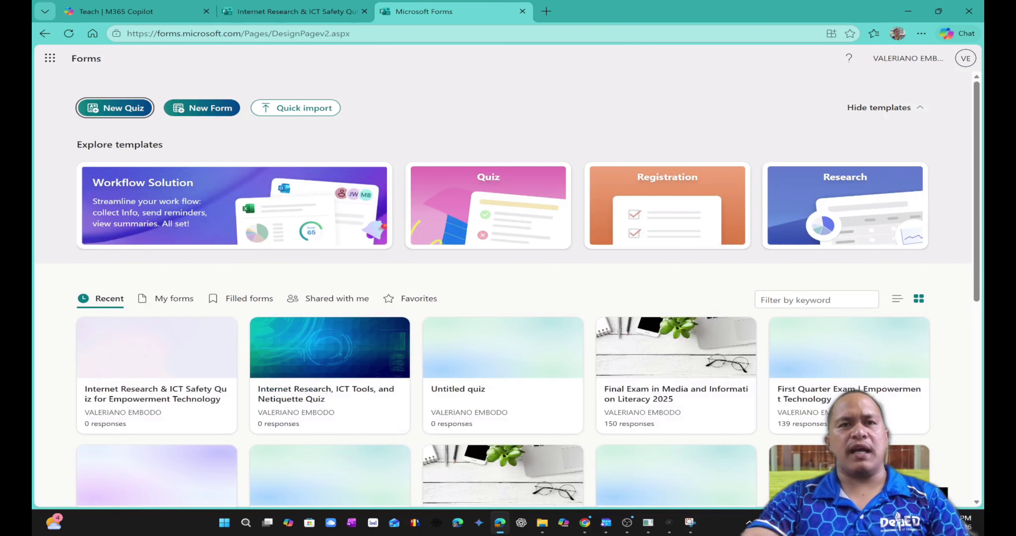
key("ctrl+shift+Tab")
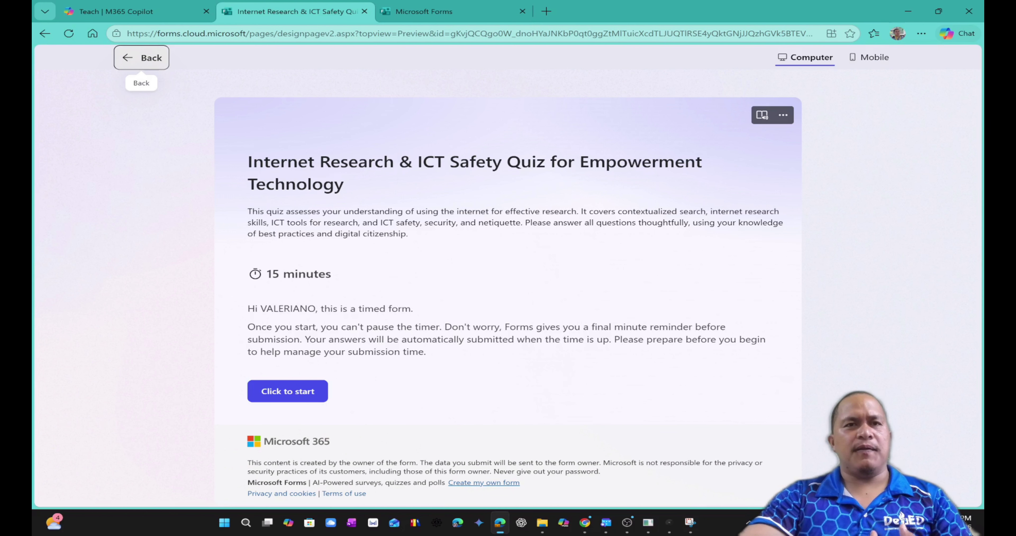
left_click(364, 11)
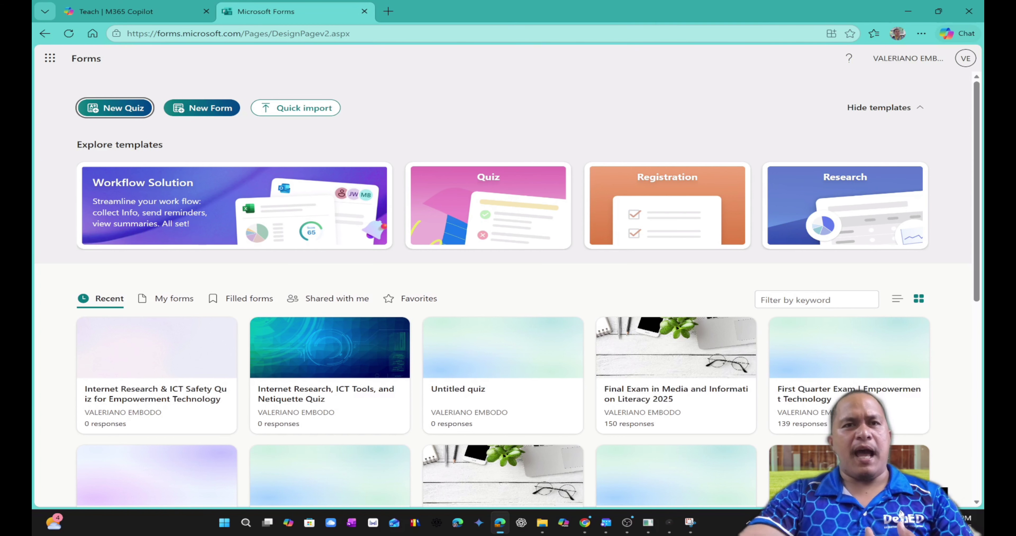
left_click(119, 11)
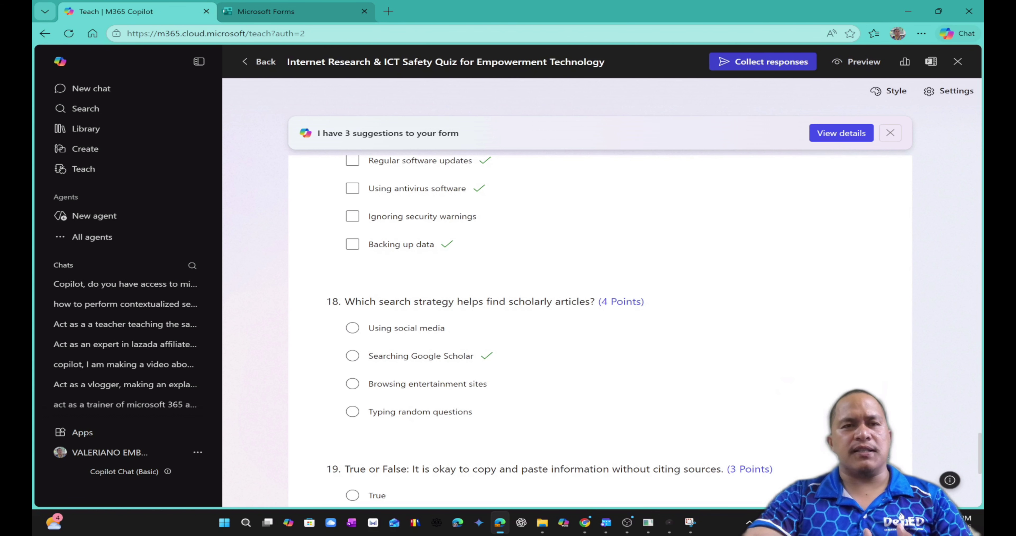
Look through the recent forms in Microsoft Forms and return to the saved quiz in Copilot
left_click(265, 11)
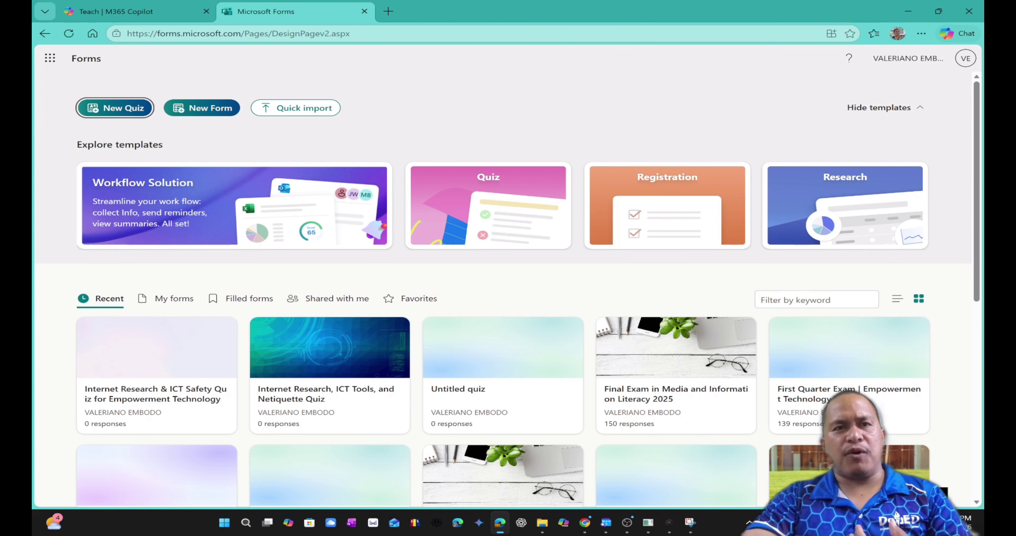
scroll(158, 276, "down", 5)
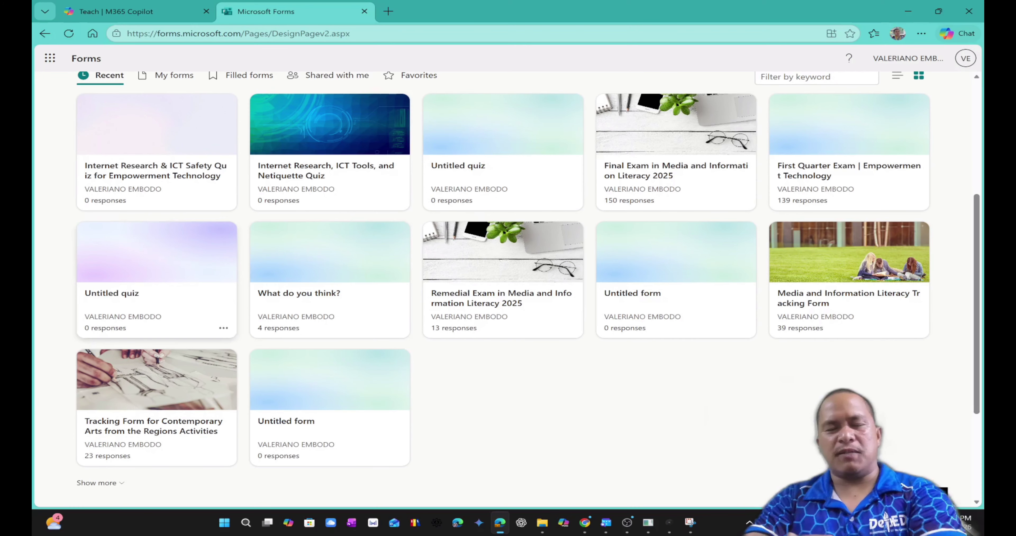
scroll(509, 287, "up", 5)
key("ctrl+shift+Tab")
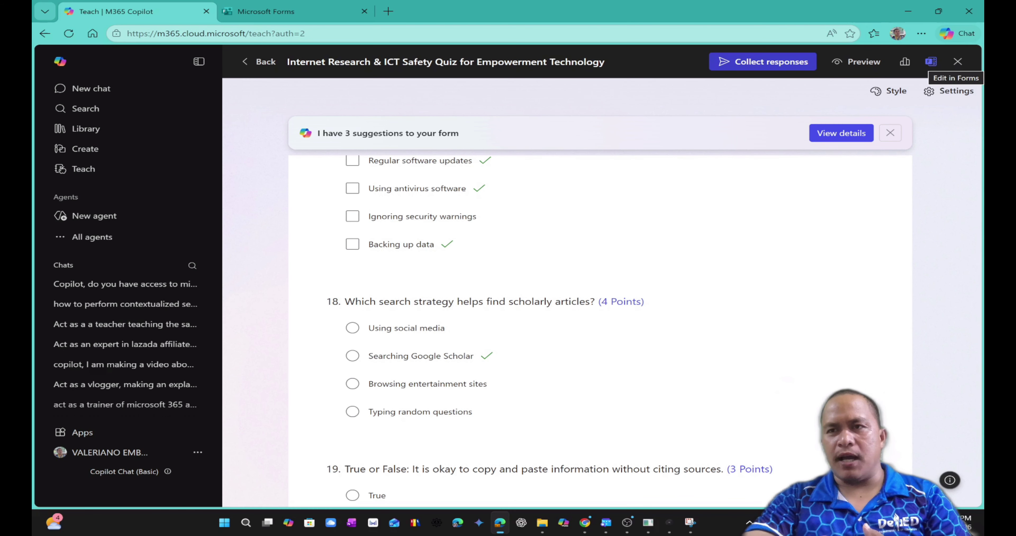
Open the saved quiz for editing in Microsoft Forms and check its questions through to question 20
left_click(931, 61)
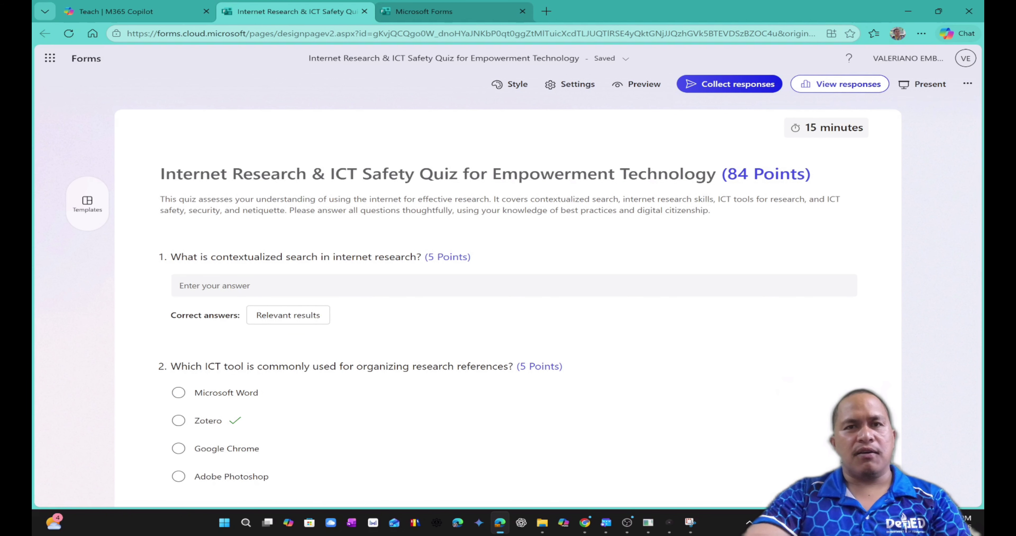
left_click(424, 12)
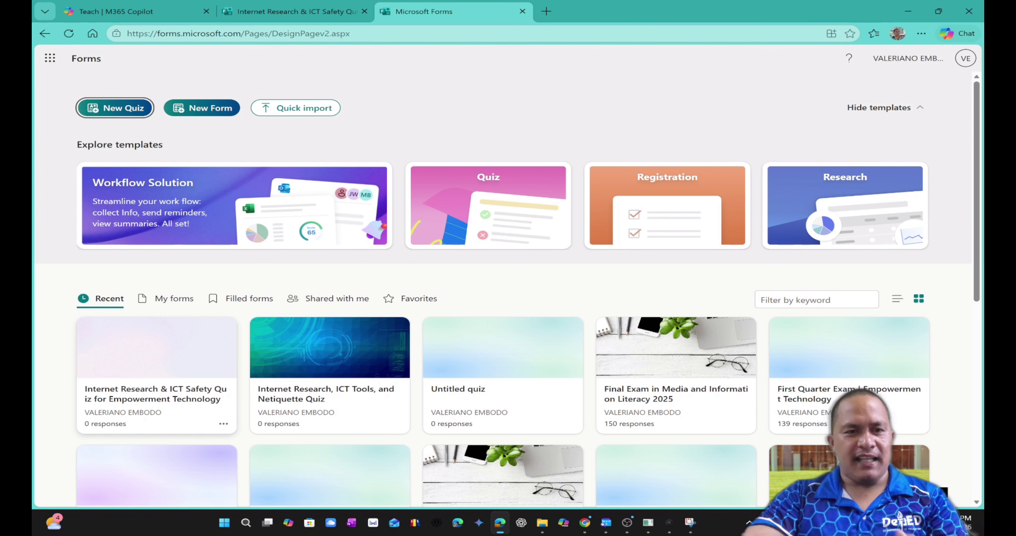
key("ctrl+shift+Tab")
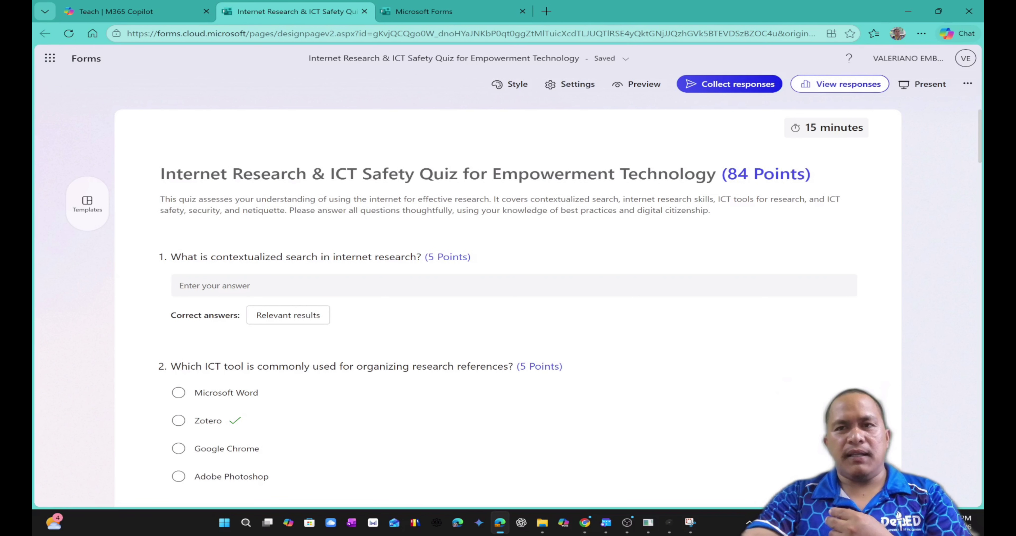
scroll(508, 307, "down", 15)
scroll(509, 307, "down", 15)
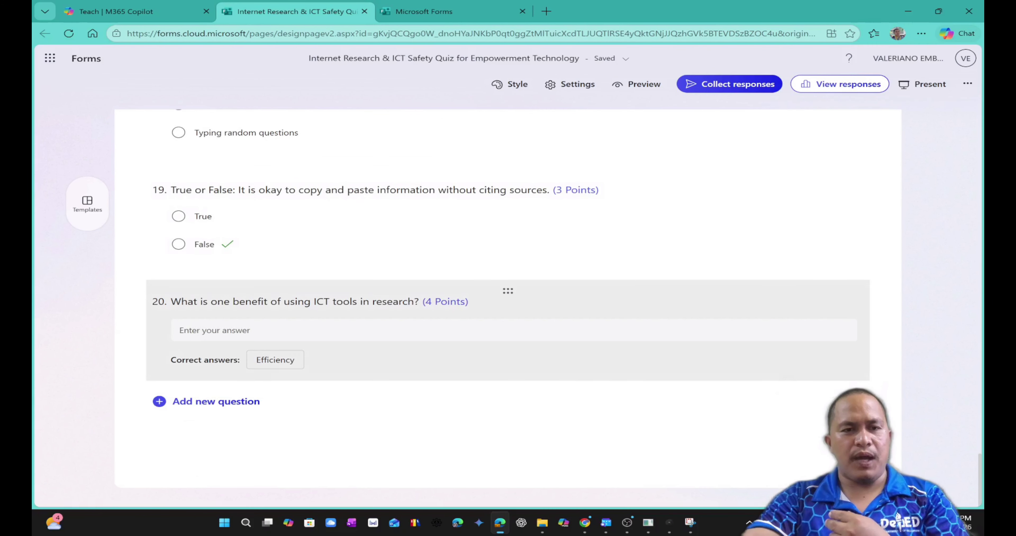
scroll(508, 308, "up", 10)
scroll(508, 308, "up", 15)
scroll(508, 308, "up", 3)
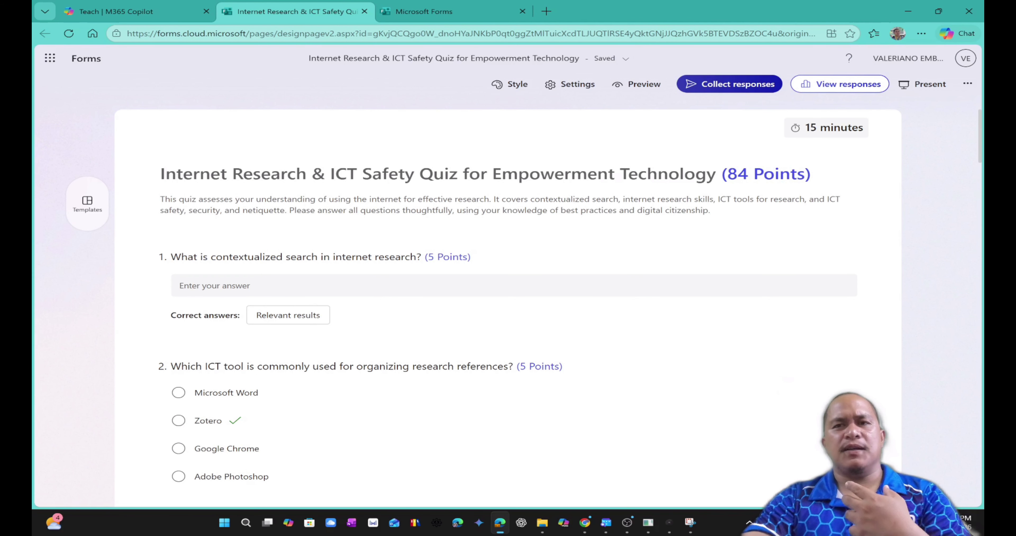
Preview the quiz's start page in Microsoft Forms and return to the saved quiz in Copilot
left_click(638, 84)
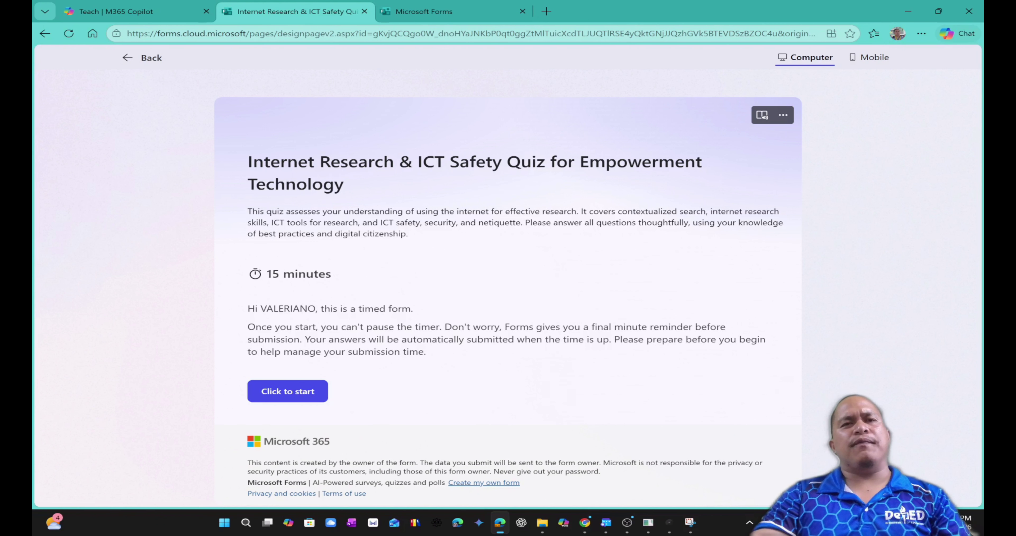
left_click(137, 11)
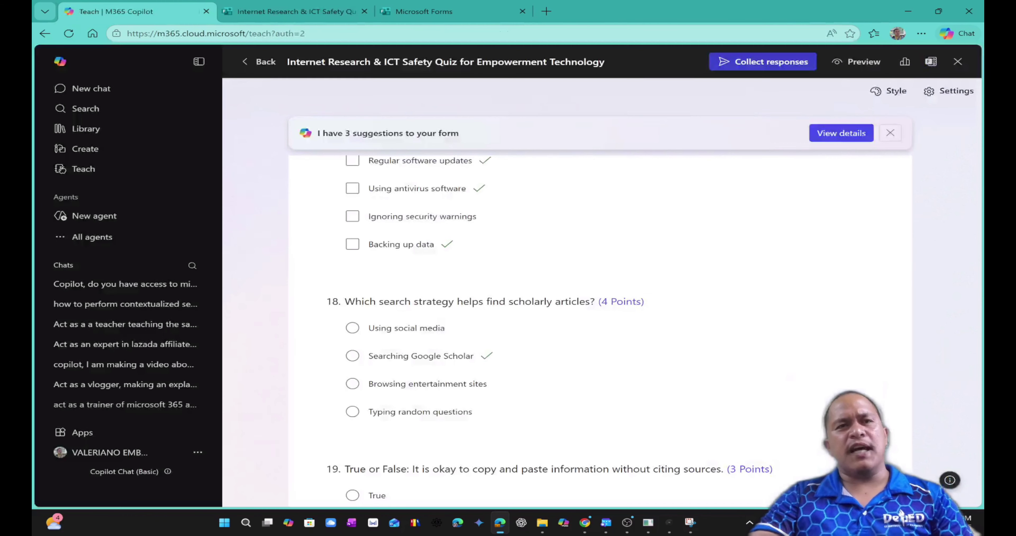